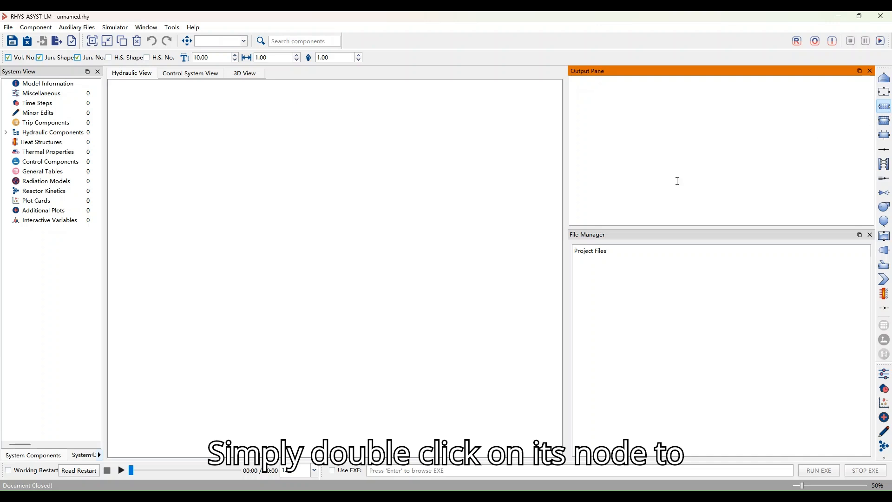
Place a pipe component in the hydraulic view and open its input deck editor
{"action": "left_click", "coordinate": [220, 183]}
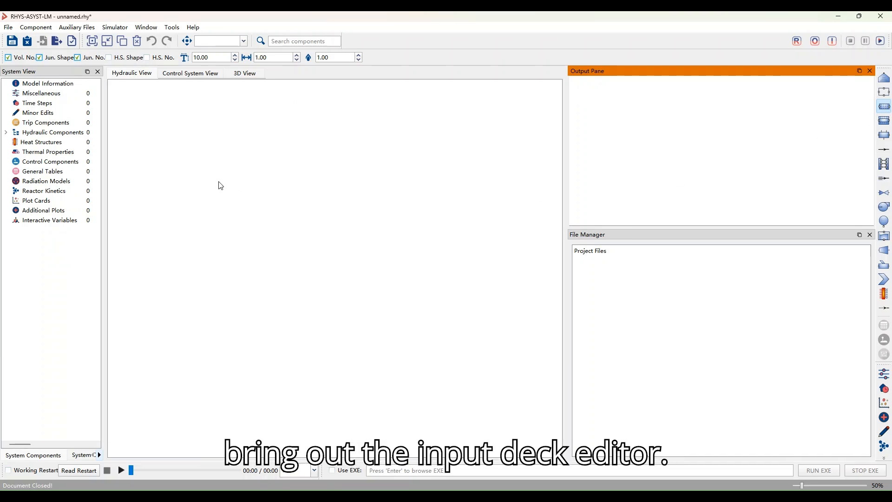
{"action": "left_click_drag", "start_coordinate": [213, 174], "coordinate": [230, 191]}
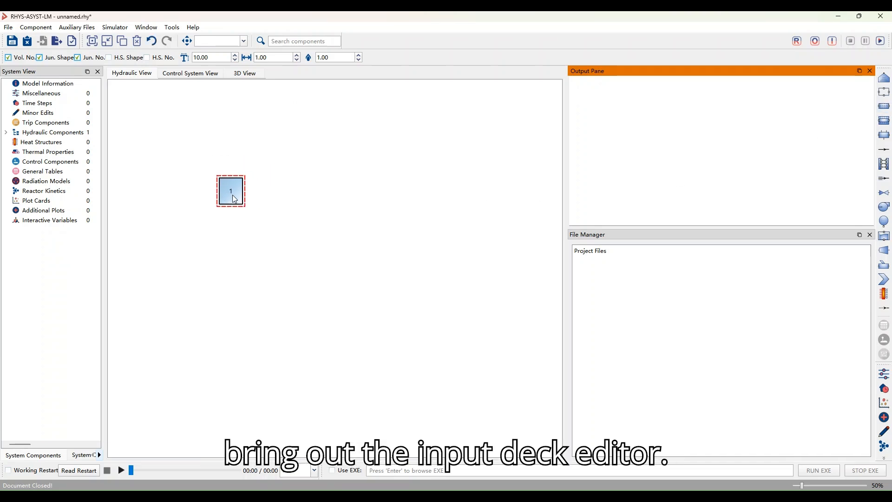
{"action": "double_click", "coordinate": [233, 195]}
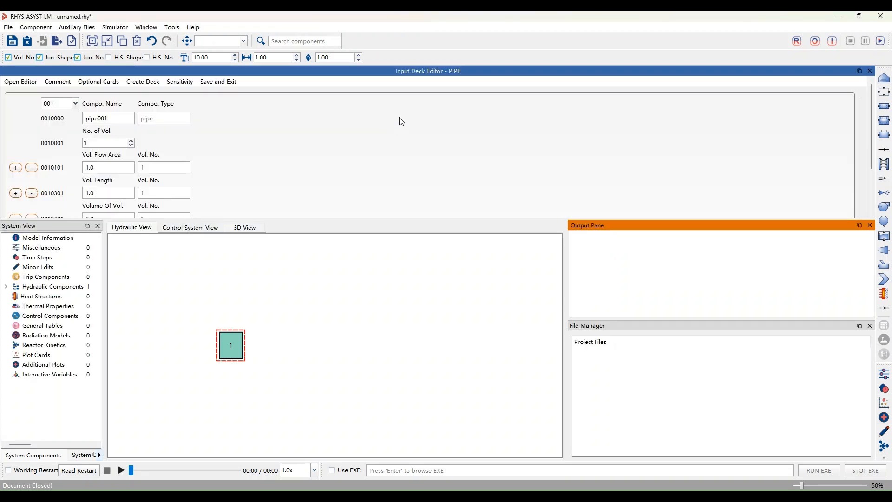
Change the pipe's component number to 27 in its input deck
{"action": "scroll", "coordinate": [247, 137], "scroll_direction": "down", "scroll_amount": 3}
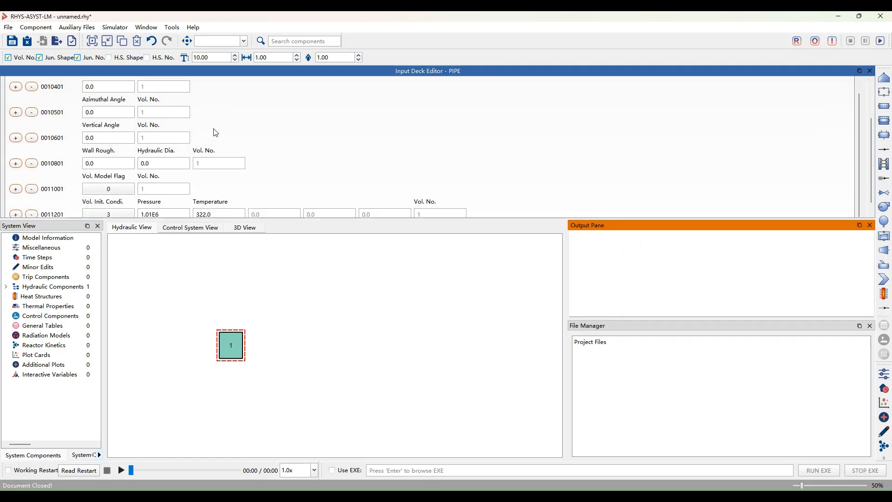
{"action": "scroll", "coordinate": [318, 133], "scroll_direction": "up", "scroll_amount": 4}
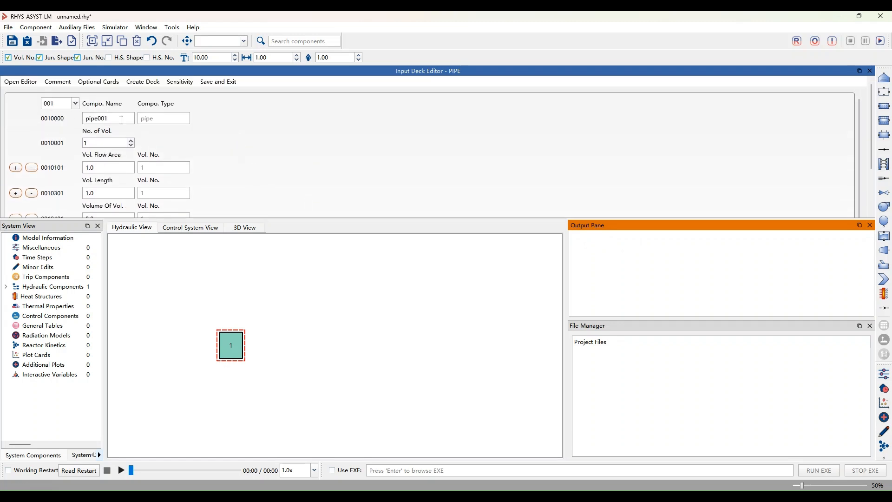
{"action": "scroll", "coordinate": [270, 153], "scroll_direction": "down", "scroll_amount": 1}
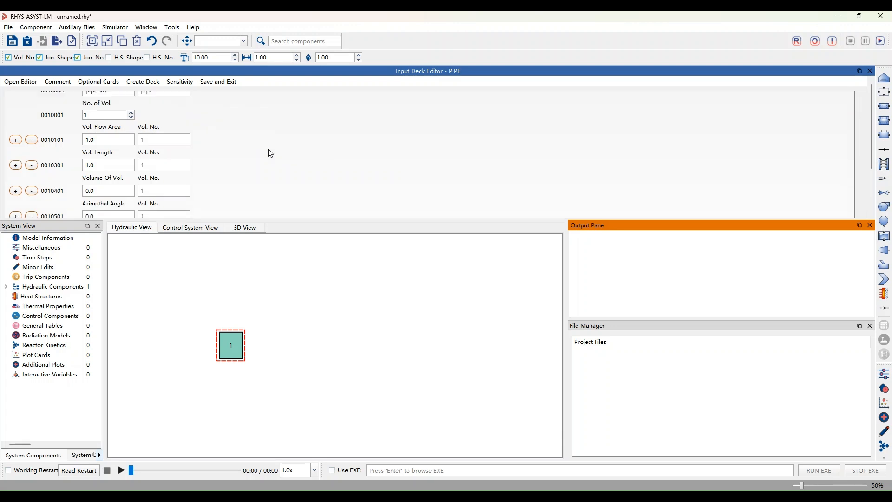
{"action": "scroll", "coordinate": [270, 153], "scroll_direction": "down", "scroll_amount": 3}
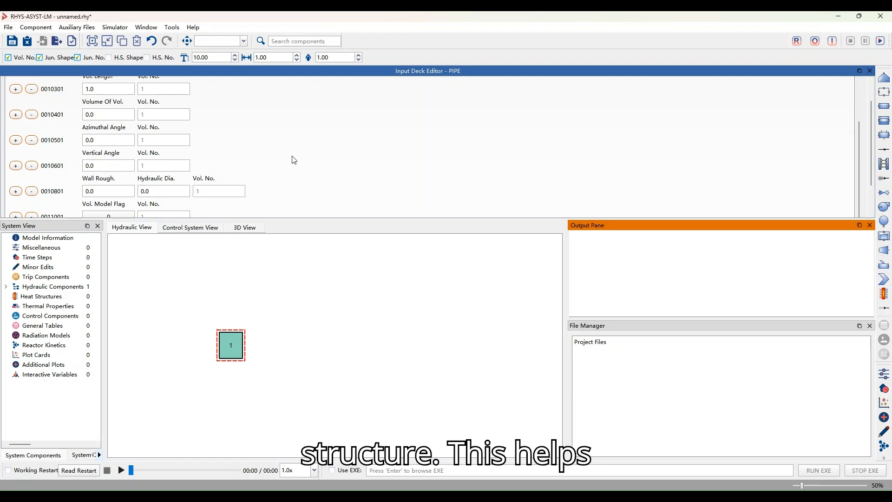
{"action": "scroll", "coordinate": [313, 143], "scroll_direction": "down", "scroll_amount": 1}
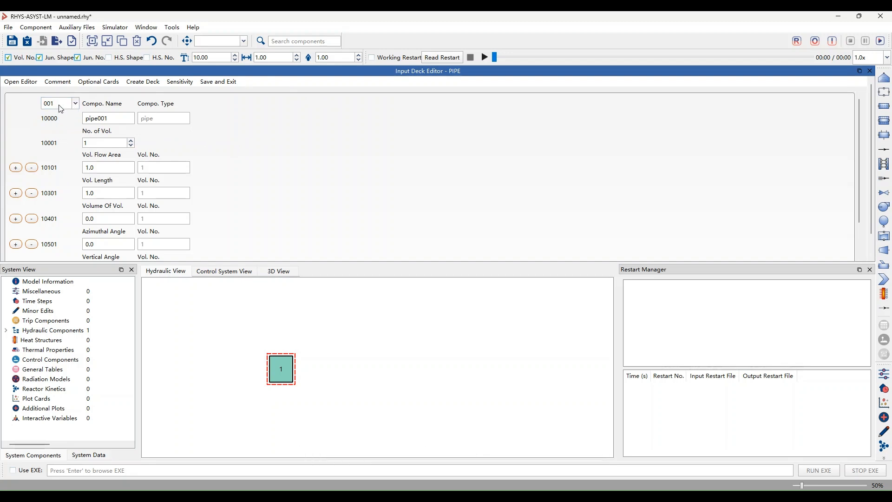
{"action": "type", "text": "7"}
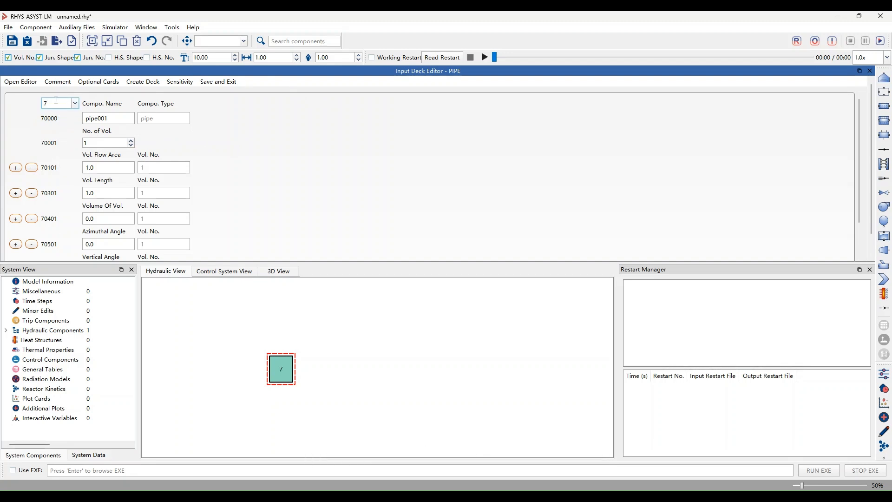
{"action": "key", "text": "BackSpace"}
{"action": "type", "text": "27"}
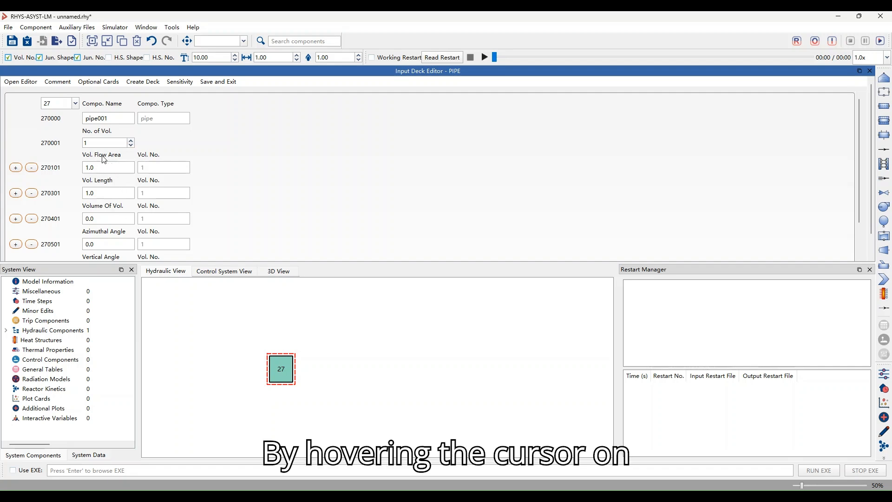
Open the pipe's input cards in the external text editor
{"action": "mouse_move", "coordinate": [103, 158]}
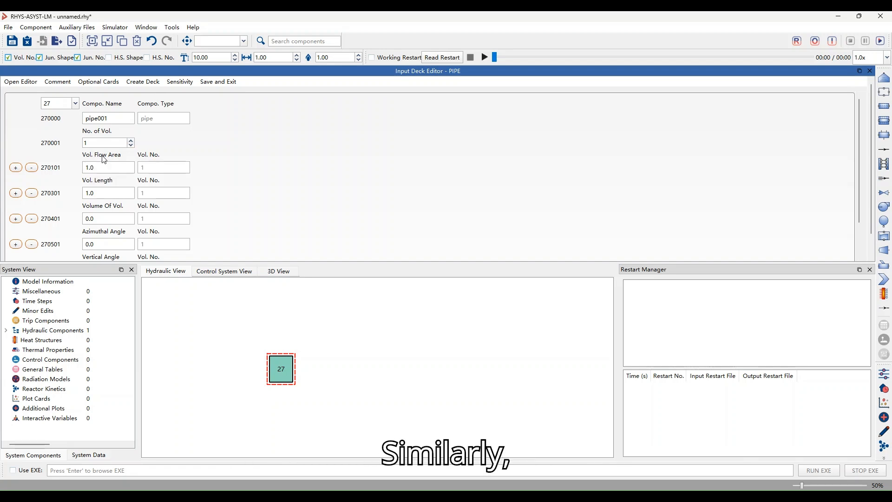
{"action": "mouse_move", "coordinate": [53, 173]}
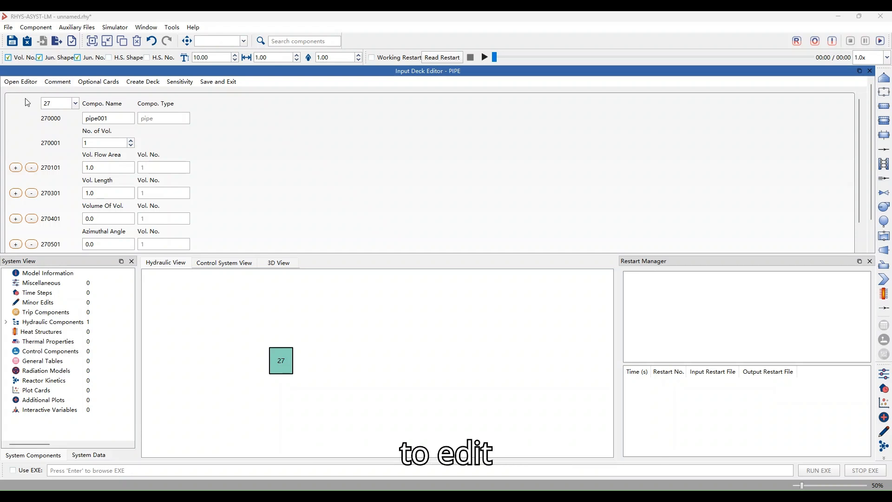
{"action": "left_click", "coordinate": [24, 83]}
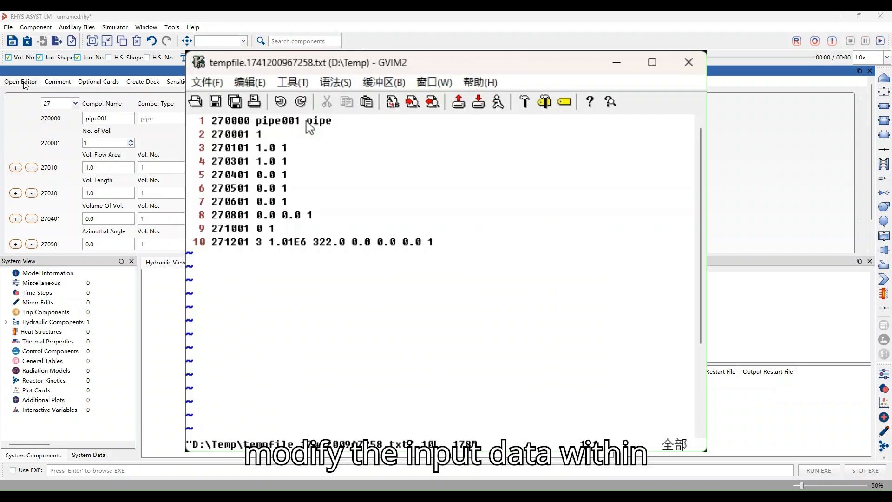
Set the volume number at the end of cards 270101, 270301, 270401, 270501 and 270601 to 3
{"action": "key", "text": "Down"}
{"action": "key", "text": "Down"}
{"action": "key", "text": "ctrl+v"}
{"action": "key", "text": "Down"}
{"action": "key", "text": "Down"}
{"action": "key", "text": "Down"}
{"action": "key", "text": "Down"}
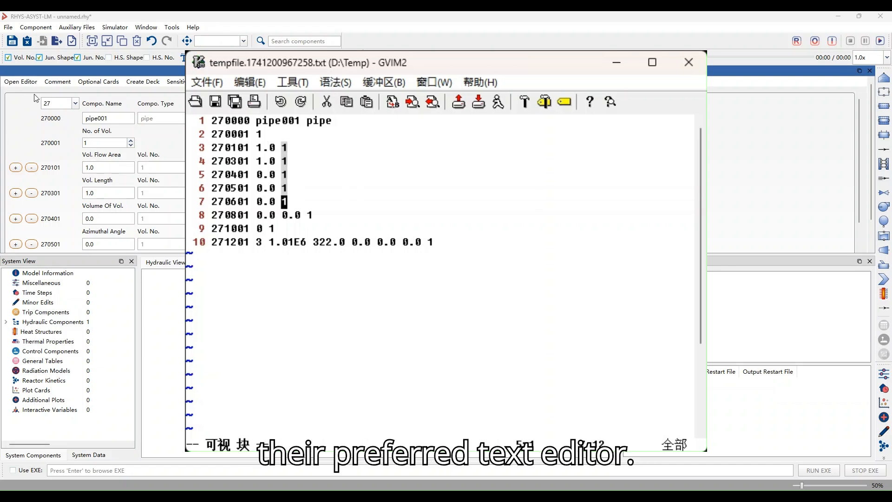
{"action": "key", "text": "r"}
{"action": "key", "text": "3"}
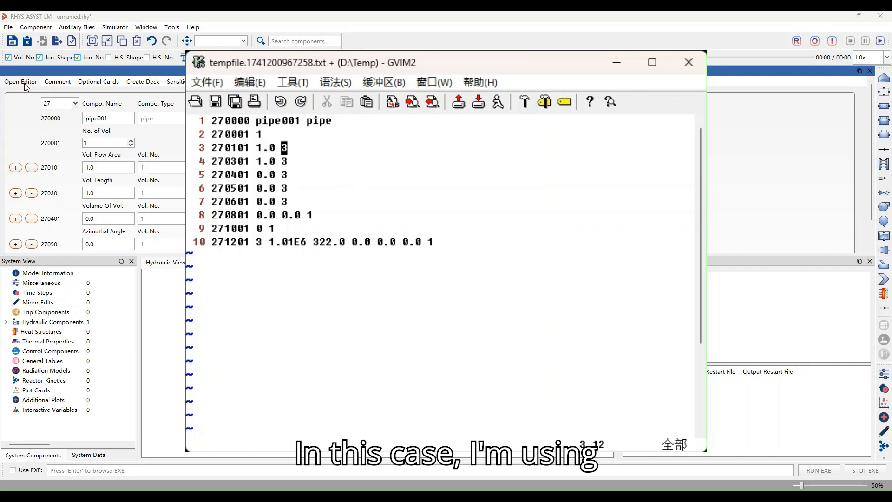
Set the volume number at the end of cards 270101, 270301, 270401, 270501 and 270601 to 4
{"action": "key", "text": "ctrl+v"}
{"action": "key", "text": "Down"}
{"action": "key", "text": "Down"}
{"action": "key", "text": "Down"}
{"action": "key", "text": "Down"}
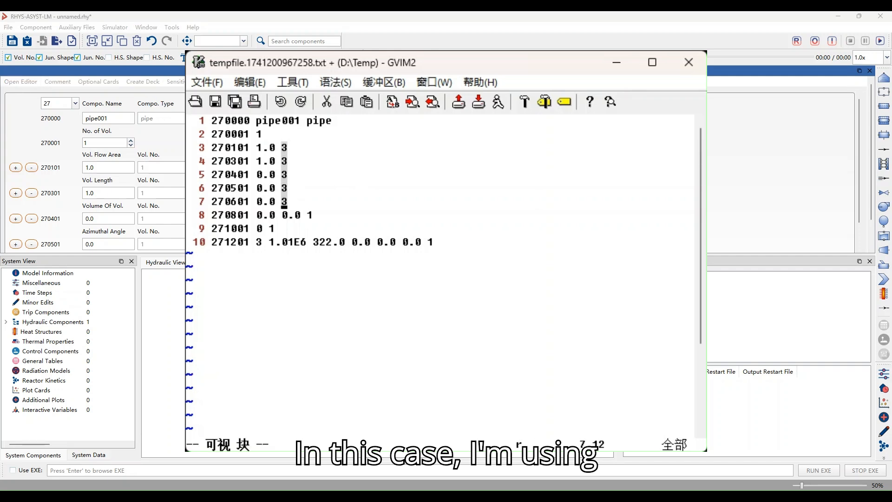
{"action": "key", "text": "r"}
{"action": "key", "text": "4"}
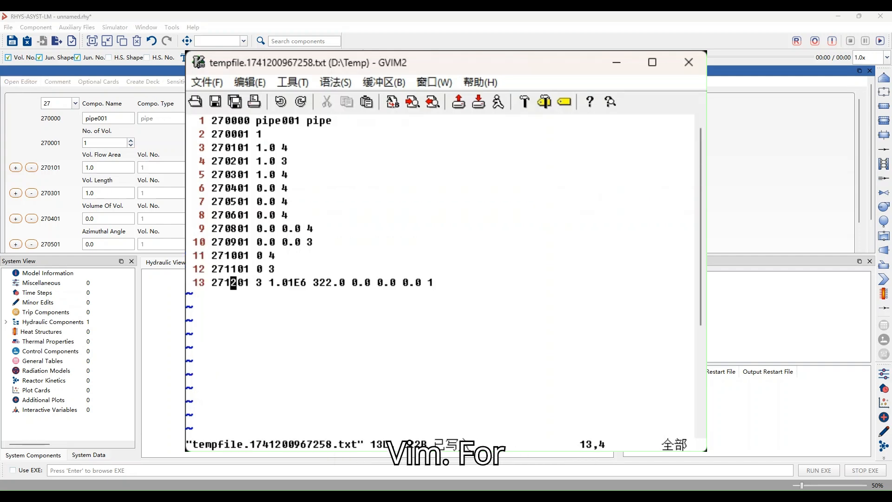
Duplicate the 271201 initial-condition card three times below the original line
{"action": "key", "text": "p"}
{"action": "key", "text": "p"}
{"action": "key", "text": "p"}
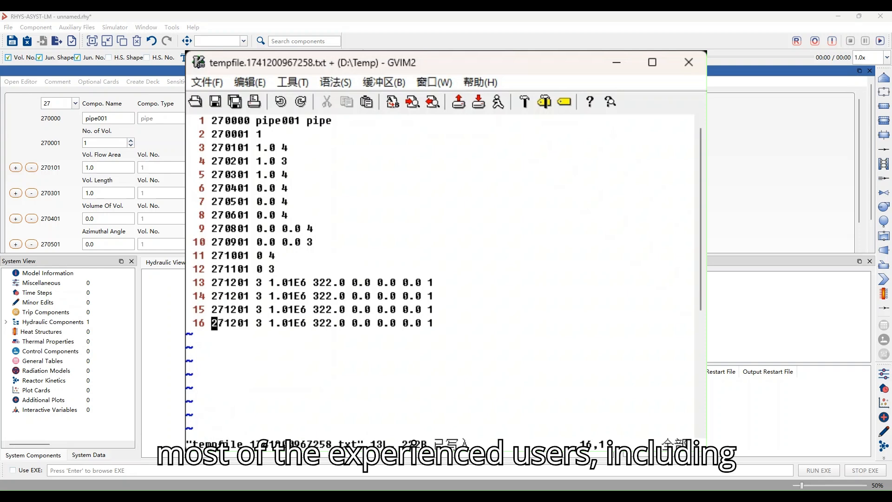
Renumber the three copied initial-condition cards as 271202, 271203 and 271204
{"action": "key", "text": "Right"}
{"action": "key", "text": "Right"}
{"action": "key", "text": "Right"}
{"action": "key", "text": "Right"}
{"action": "key", "text": "Right"}
{"action": "key", "text": "r"}
{"action": "key", "text": "4"}
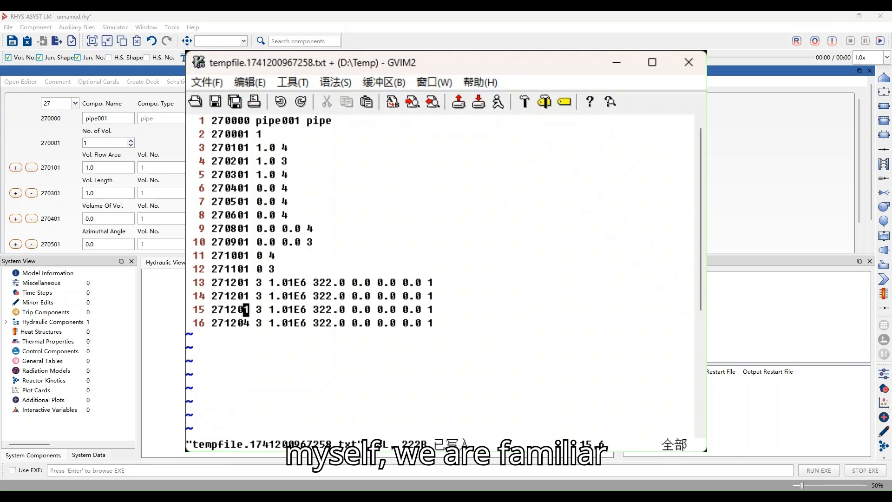
{"action": "key", "text": "Up"}
{"action": "key", "text": "r"}
{"action": "key", "text": "3"}
{"action": "key", "text": "Up"}
{"action": "key", "text": "r"}
{"action": "key", "text": "2"}
Set the ending volume numbers of cards 271202, 271203 and 271204 to 2, 3 and 4, and save the file
{"action": "key", "text": "$"}
{"action": "key", "text": "a"}
{"action": "key", "text": "BackSpace"}
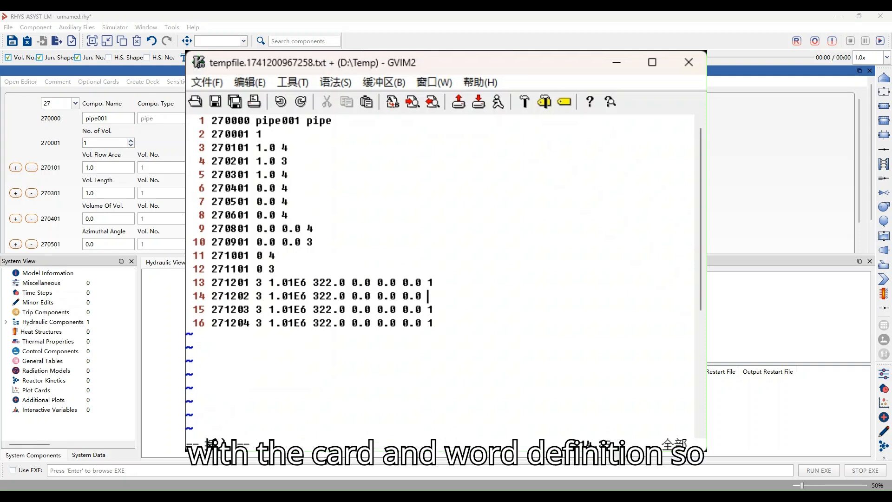
{"action": "type", "text": "2"}
{"action": "key", "text": "Escape"}
{"action": "key", "text": "Down"}
{"action": "key", "text": "Down"}
{"action": "type", "text": "r"}
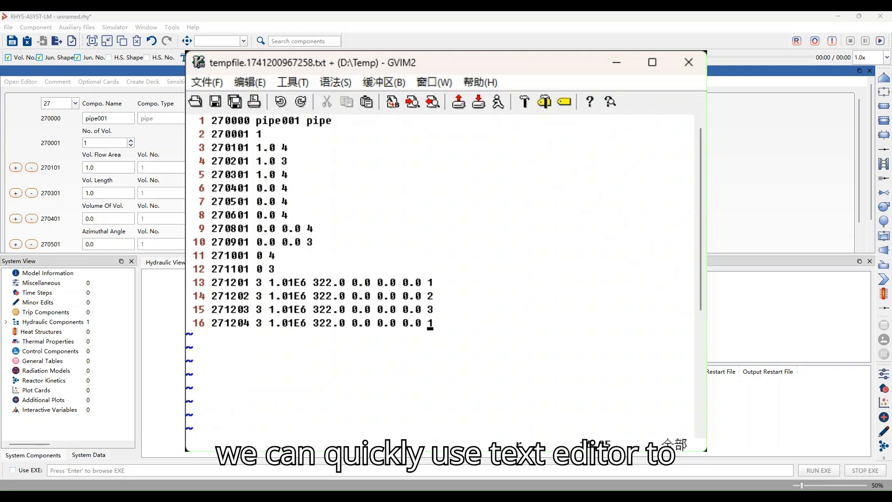
{"action": "type", "text": "4:w"}
{"action": "key", "text": "Return"}
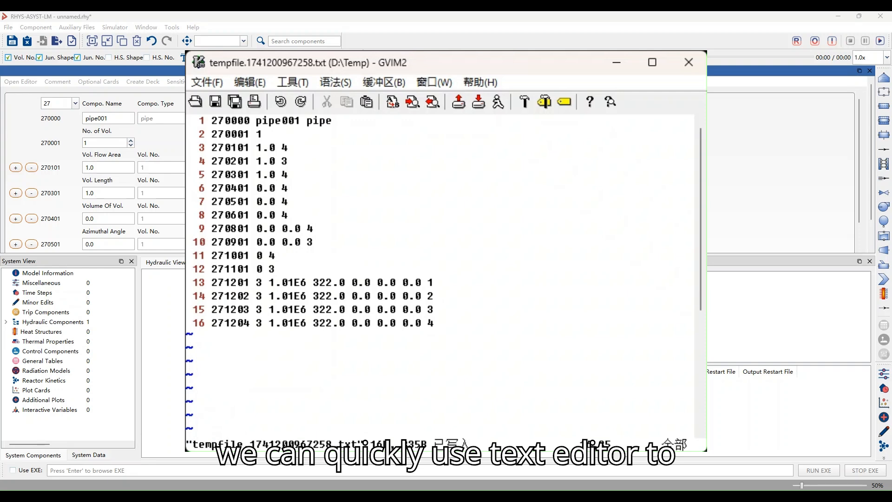
Add a new card 271300 with value 0 at the end of the file
{"action": "key", "text": "o"}
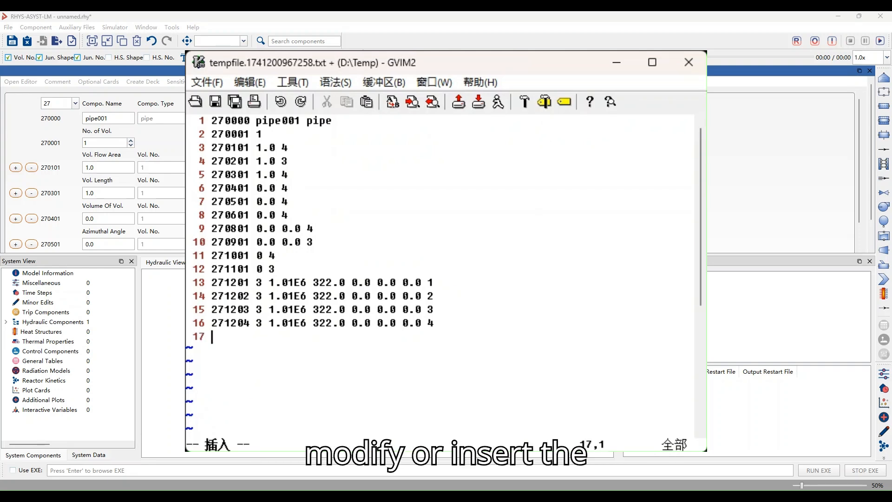
{"action": "type", "text": "2713"}
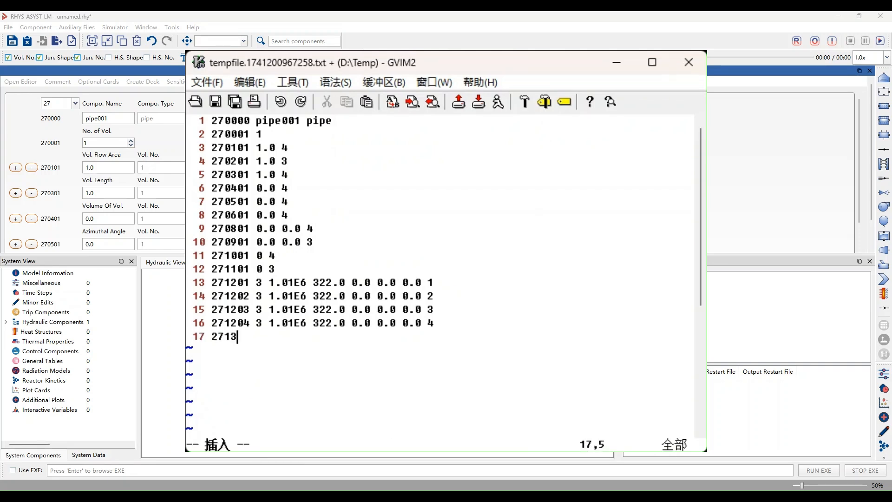
{"action": "type", "text": "00 0"}
{"action": "key", "text": "Escape"}
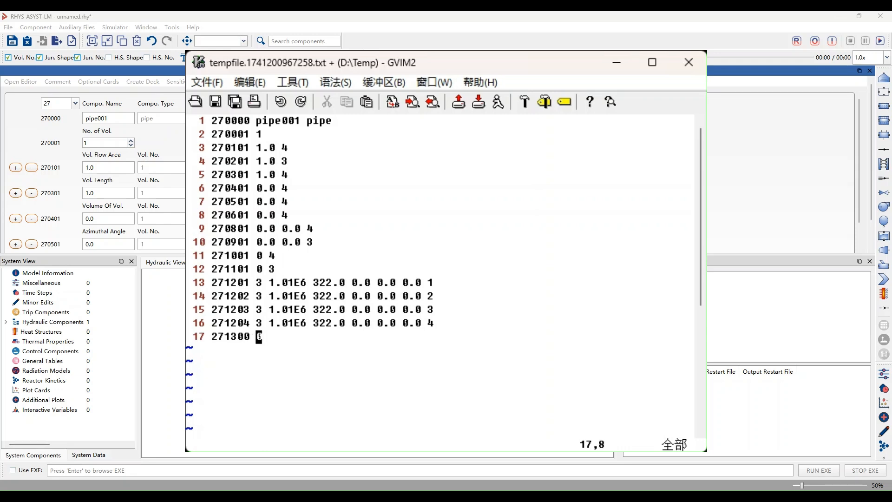
{"action": "key", "text": "k"}
{"action": "key", "text": "k"}
{"action": "key", "text": "k"}
{"action": "key", "text": "k"}
{"action": "key", "text": "k"}
{"action": "key", "text": "k"}
{"action": "key", "text": "k"}
{"action": "key", "text": "k"}
{"action": "key", "text": "shift+v"}
{"action": "key", "text": "shift+j"}
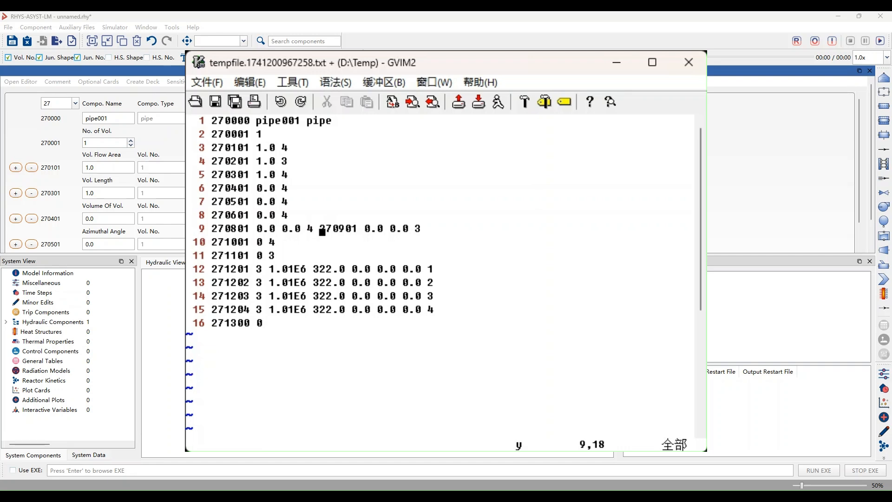
{"action": "key", "text": "u"}
Copy cards 270801 and 270901 to the end of the file
{"action": "key", "text": "shift+v"}
{"action": "key", "text": "j"}
{"action": "key", "text": "y"}
{"action": "key", "text": "shift+g"}
{"action": "key", "text": "p"}
Renumber both copied cards at the end of the file as 271301
{"action": "key", "text": "l"}
{"action": "key", "text": "l"}
{"action": "type", "text": "270801 0.0 0.0 4 270901 0.0 0.0 3"}
{"action": "key", "text": "j"}
{"action": "key", "text": "r"}
{"action": "key", "text": "1"}
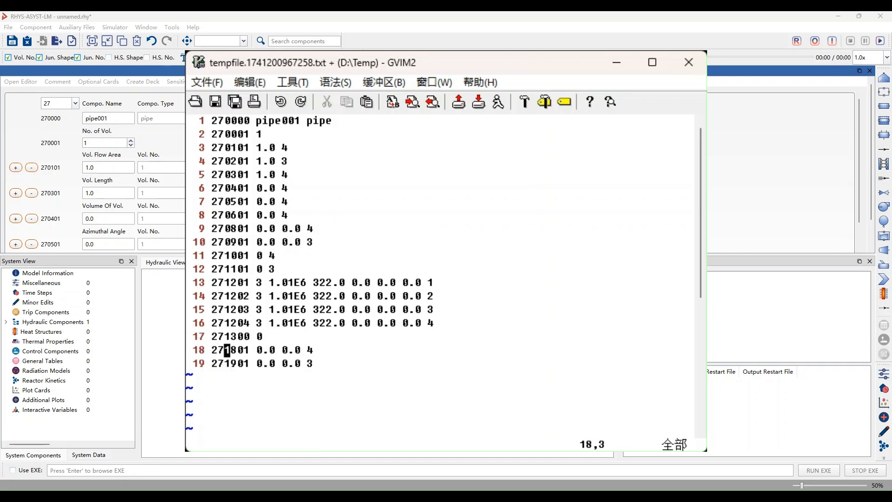
{"action": "key", "text": "l"}
{"action": "key", "text": "ctrl+v"}
{"action": "key", "text": "j"}
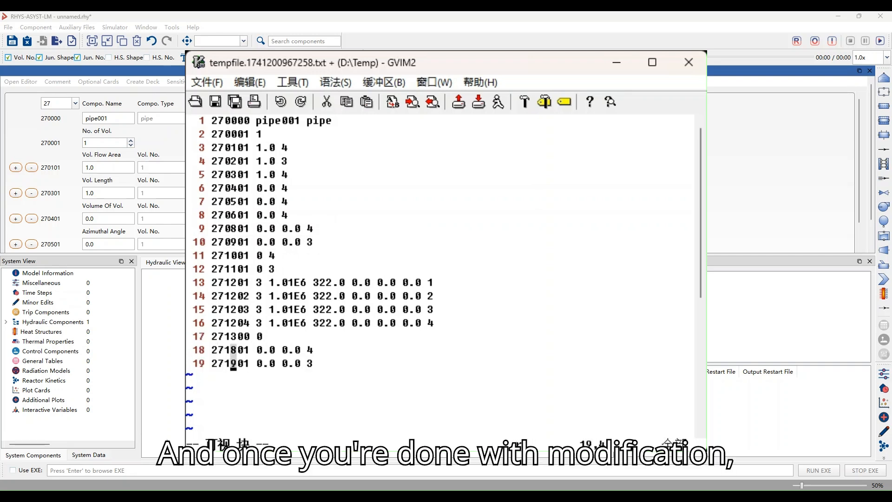
{"action": "key", "text": "r"}
{"action": "key", "text": "3"}
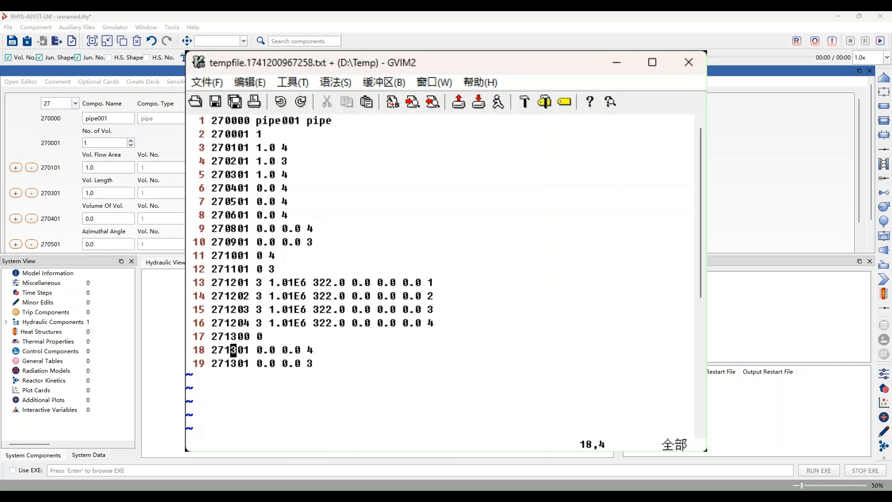
Delete the second 271301 card, the last line of the file
{"action": "key", "text": "shift+a"}
{"action": "key", "text": "Escape"}
{"action": "key", "text": "j"}
{"action": "key", "text": "d"}
{"action": "type", "text": "d"}
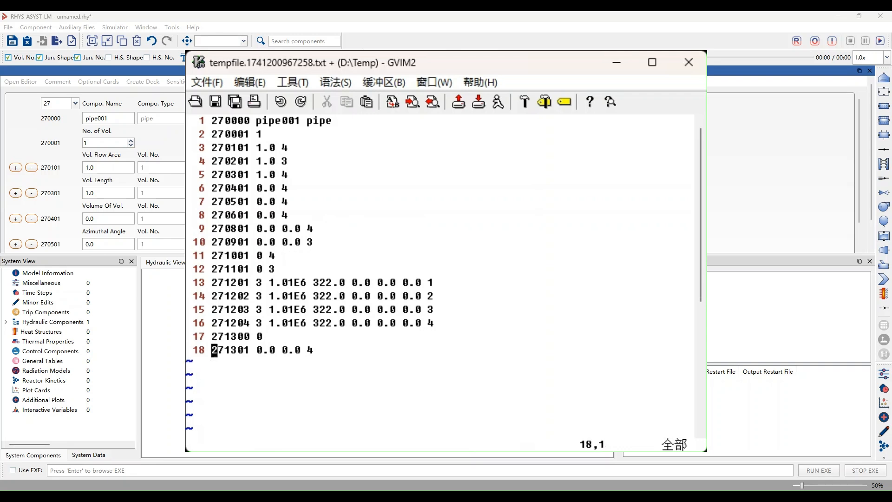
{"action": "type", "text": ":w"}
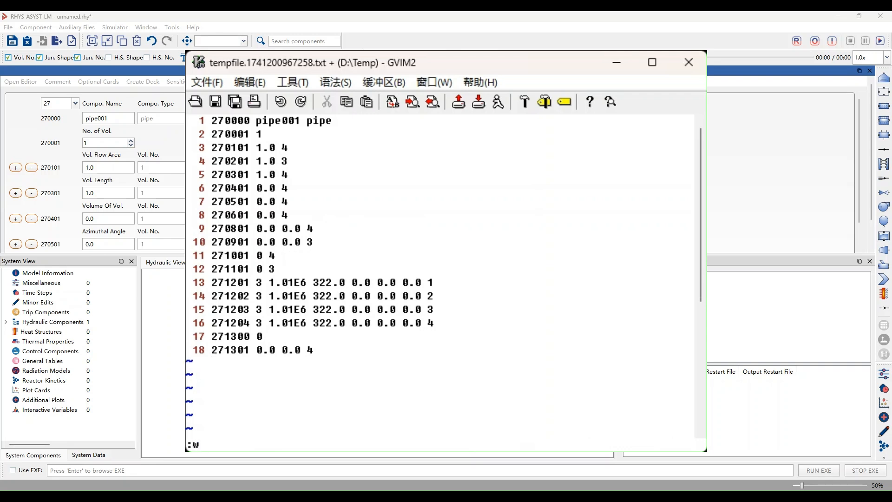
{"action": "type", "text": "q"}
Save the edited card file and close the text editor
{"action": "key", "text": "Return"}
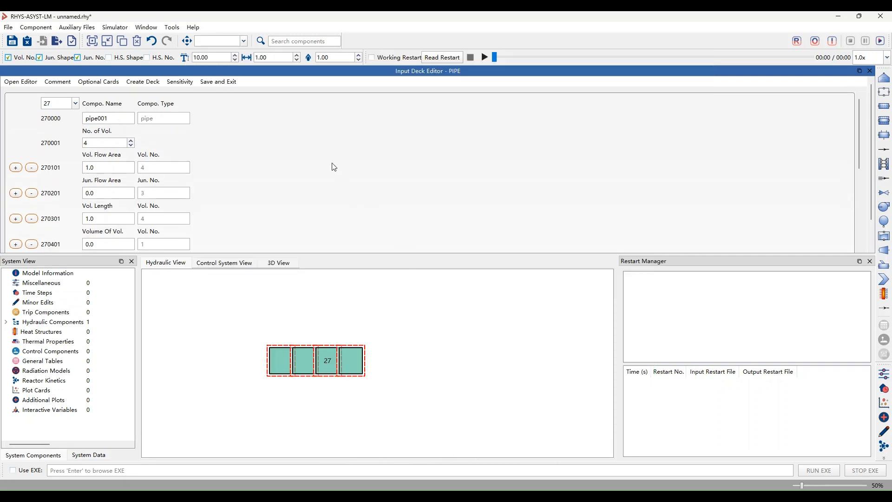
Look over the updated pipe cards and reopen them in the external text editor
{"action": "scroll", "coordinate": [333, 168], "scroll_direction": "down", "scroll_amount": 10}
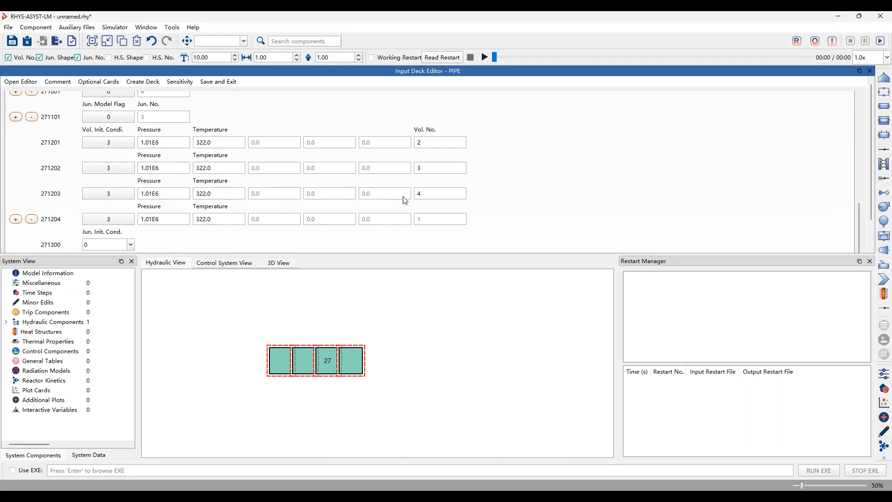
{"action": "scroll", "coordinate": [369, 201], "scroll_direction": "up", "scroll_amount": 3}
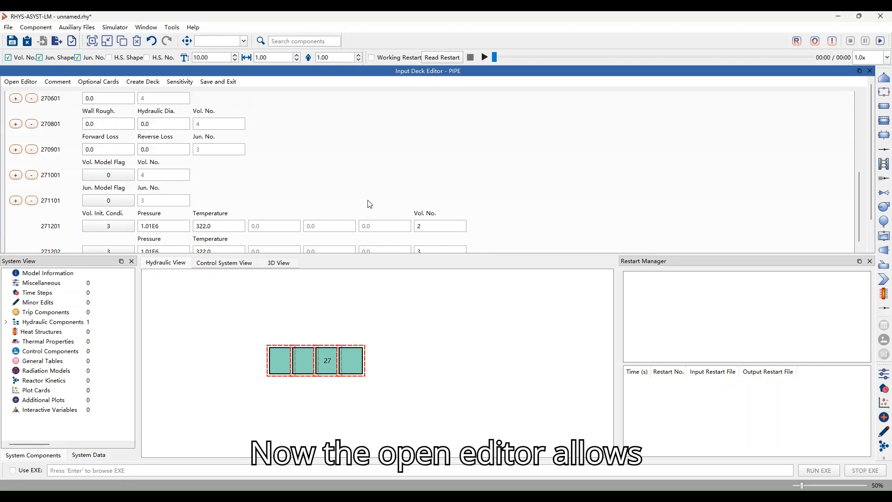
{"action": "scroll", "coordinate": [368, 201], "scroll_direction": "down", "scroll_amount": 3}
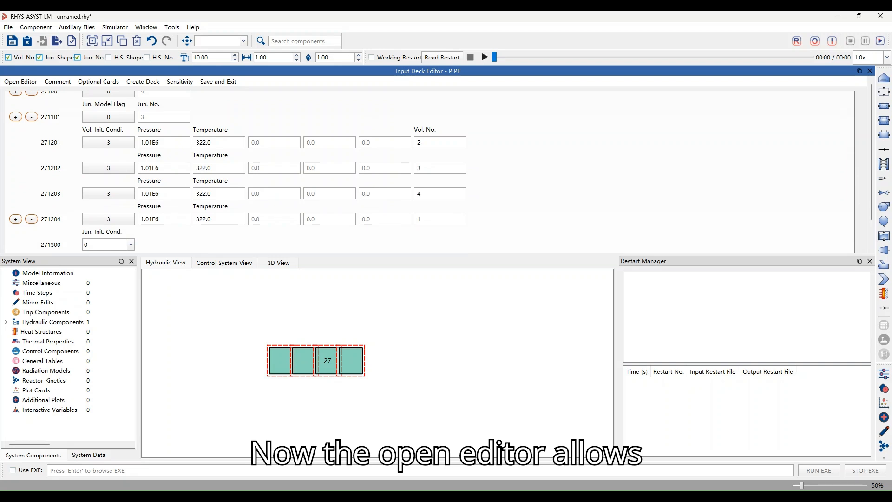
{"action": "left_click", "coordinate": [23, 84]}
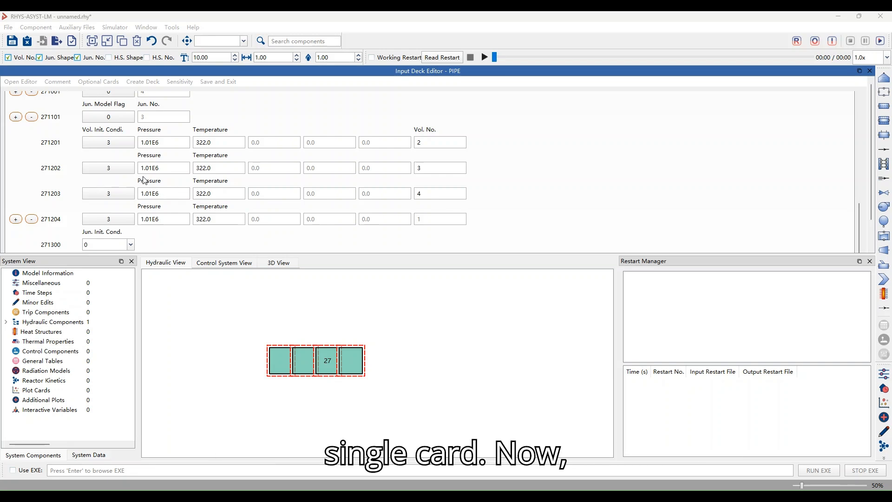
Toggle the visibility of the comments above the pipe card fields off and on twice
{"action": "left_click", "coordinate": [572, 87]}
{"action": "scroll", "coordinate": [58, 143], "scroll_direction": "up", "scroll_amount": 5}
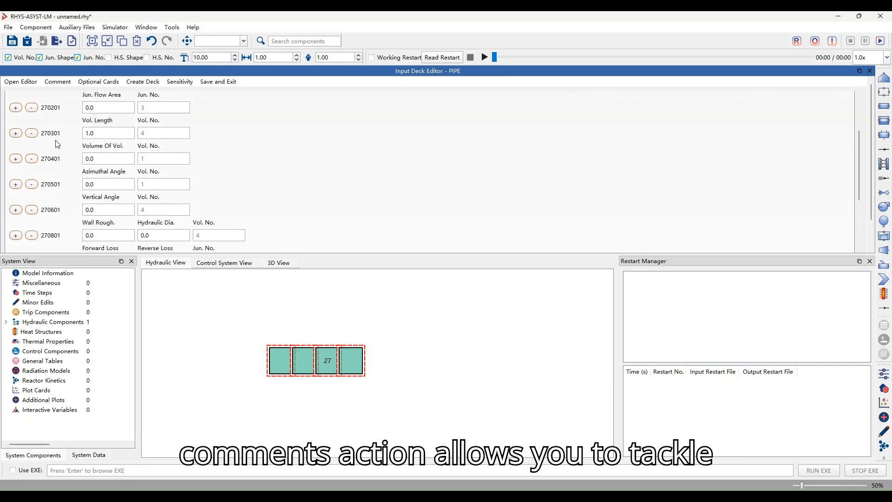
{"action": "left_click", "coordinate": [61, 84]}
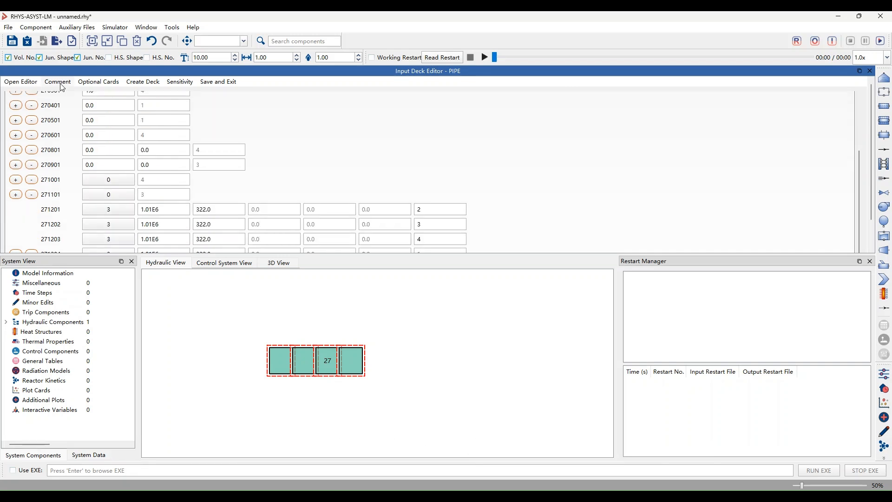
{"action": "left_click", "coordinate": [61, 85]}
{"action": "left_click", "coordinate": [61, 84]}
{"action": "left_click", "coordinate": [61, 85]}
{"action": "scroll", "coordinate": [64, 128], "scroll_direction": "up", "scroll_amount": 2}
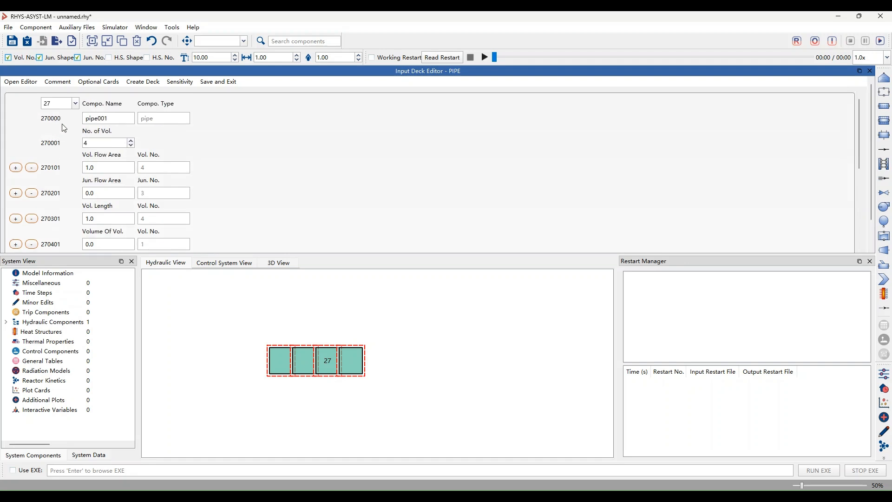
Enable the pipe's optional cards CCC21XX Y-Coordinate (Elevation) Changes, CCC28XX Z Coordinate Control Flags and CCC32XX Volume Noncondensable Mass Fraction, and review the card list
{"action": "left_click", "coordinate": [96, 85]}
{"action": "left_click", "coordinate": [483, 143]}
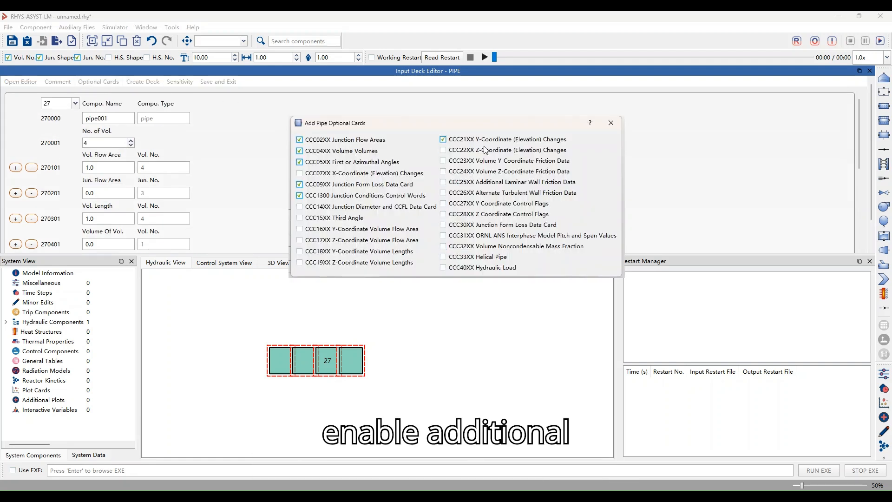
{"action": "left_click", "coordinate": [468, 249]}
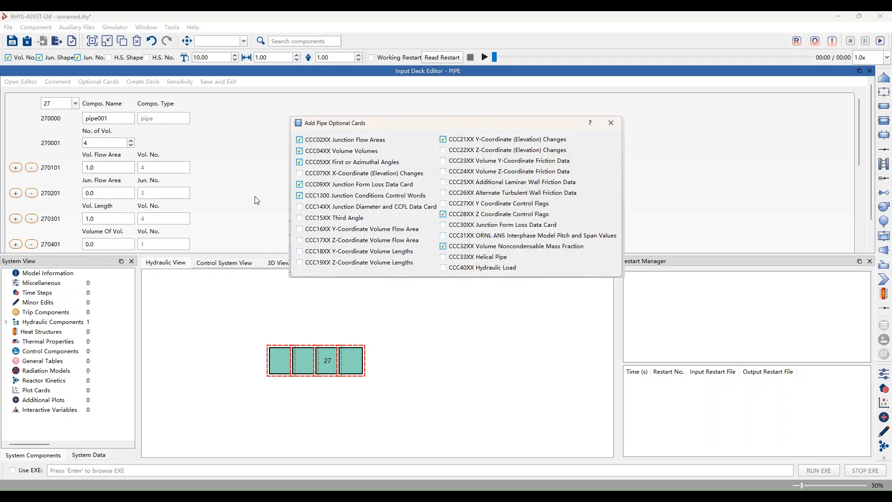
{"action": "scroll", "coordinate": [258, 197], "scroll_direction": "down", "scroll_amount": 7}
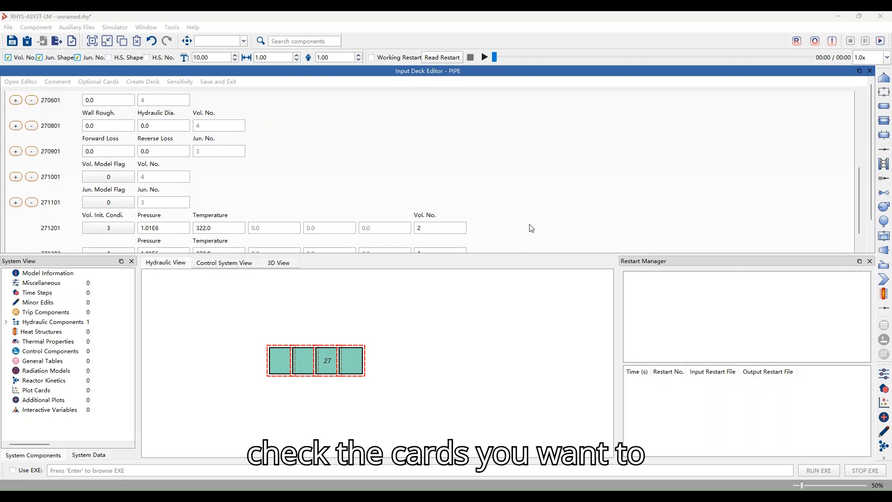
{"action": "scroll", "coordinate": [326, 190], "scroll_direction": "down", "scroll_amount": 5}
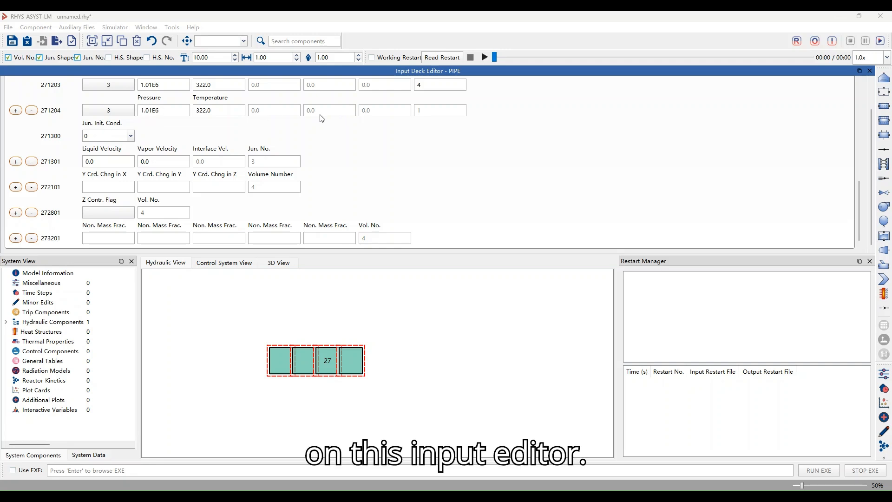
{"action": "scroll", "coordinate": [320, 209], "scroll_direction": "up", "scroll_amount": 3}
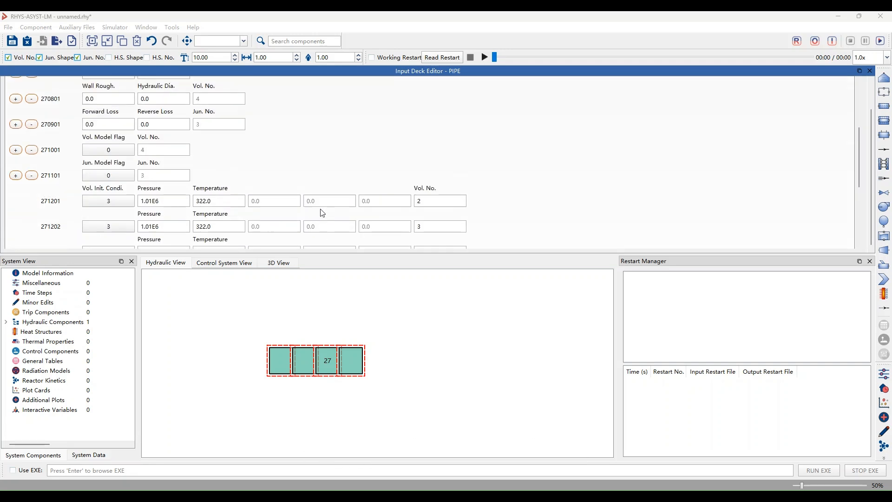
{"action": "scroll", "coordinate": [321, 211], "scroll_direction": "up", "scroll_amount": 5}
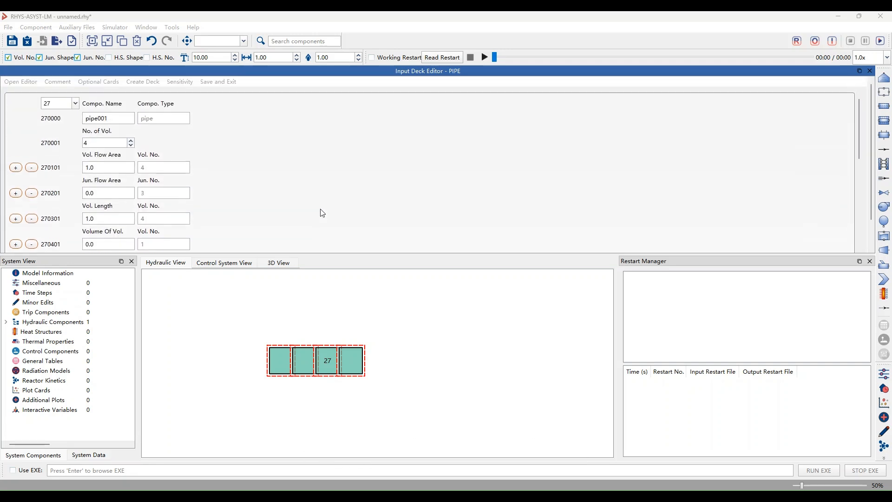
{"action": "left_click", "coordinate": [666, 141]}
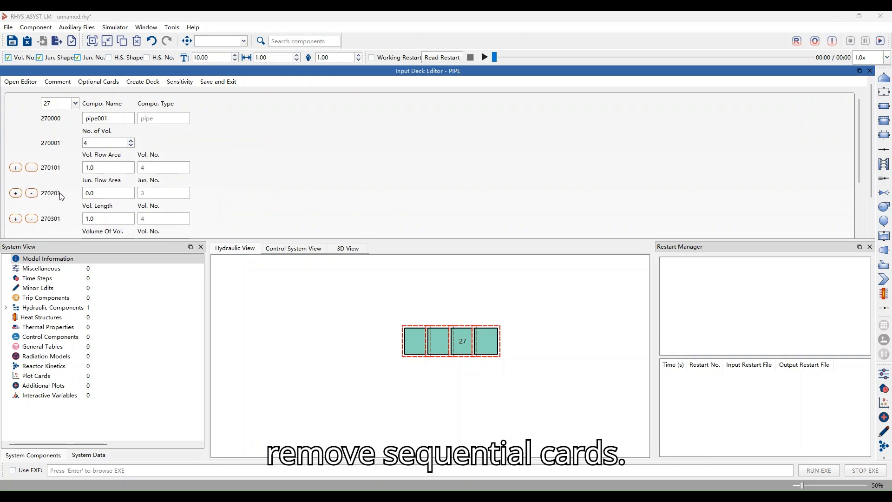
Add volume flow area card 270102 and junction flow area cards 270202 and 270203, and remove card 270203 again
{"action": "left_click", "coordinate": [15, 167]}
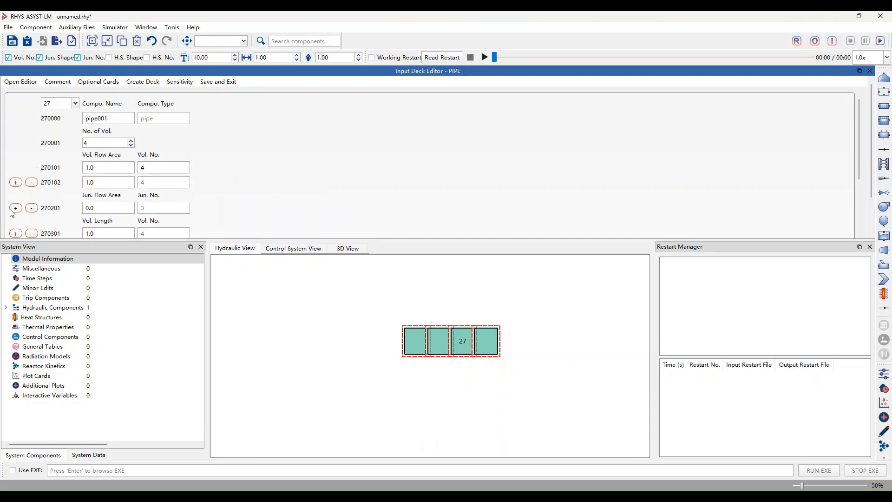
{"action": "left_click", "coordinate": [15, 208]}
{"action": "scroll", "coordinate": [14, 211], "scroll_direction": "down", "scroll_amount": 3}
{"action": "left_click", "coordinate": [15, 139]}
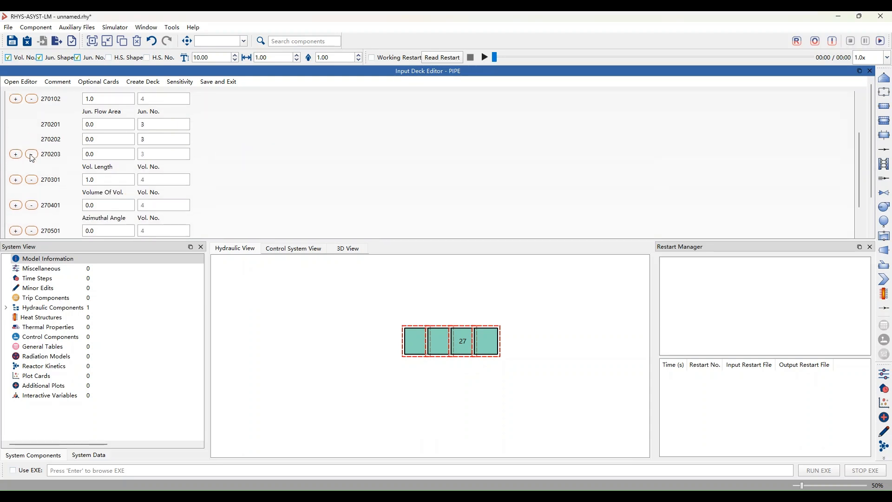
{"action": "left_click", "coordinate": [31, 155]}
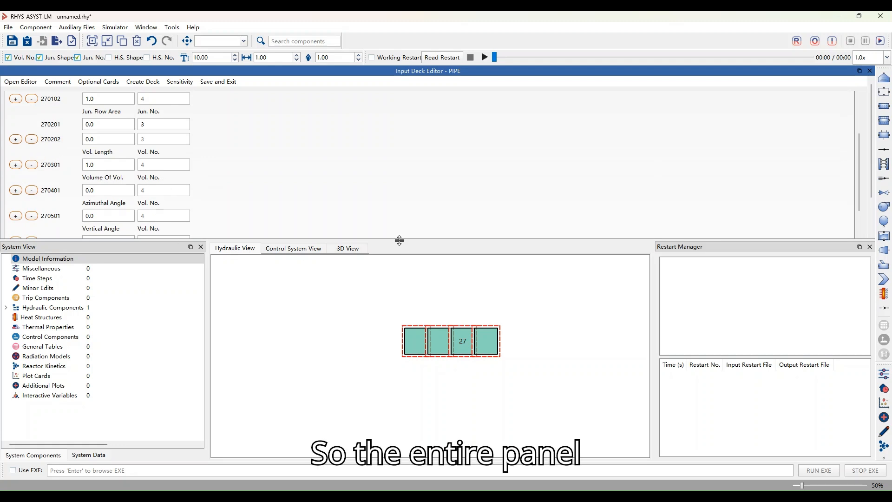
Enlarge the input deck editor and examine the types of input fields on the pipe cards
{"action": "left_click_drag", "start_coordinate": [401, 242], "coordinate": [386, 343]}
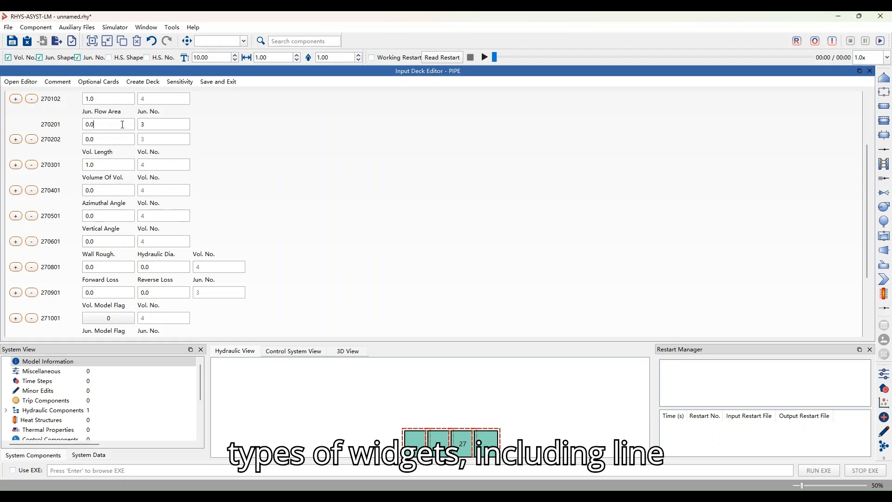
{"action": "left_click", "coordinate": [114, 141]}
{"action": "left_click", "coordinate": [102, 140]}
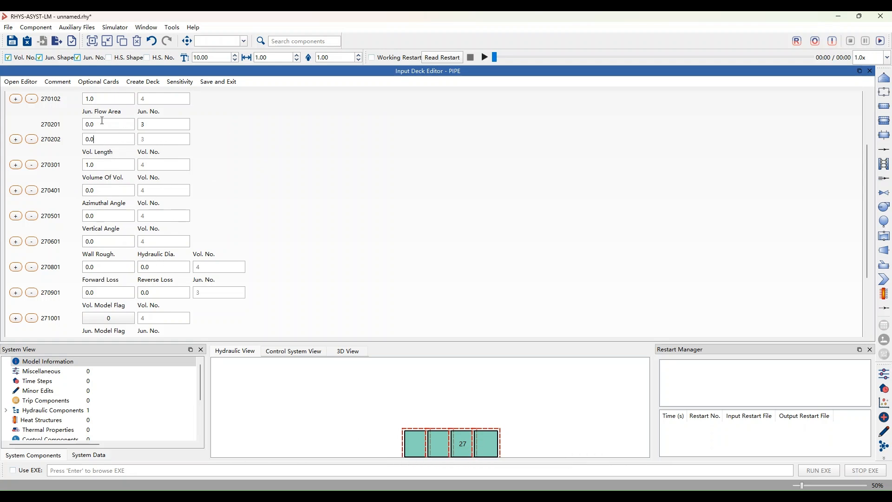
{"action": "left_click", "coordinate": [110, 142]}
{"action": "scroll", "coordinate": [351, 253], "scroll_direction": "up", "scroll_amount": 3}
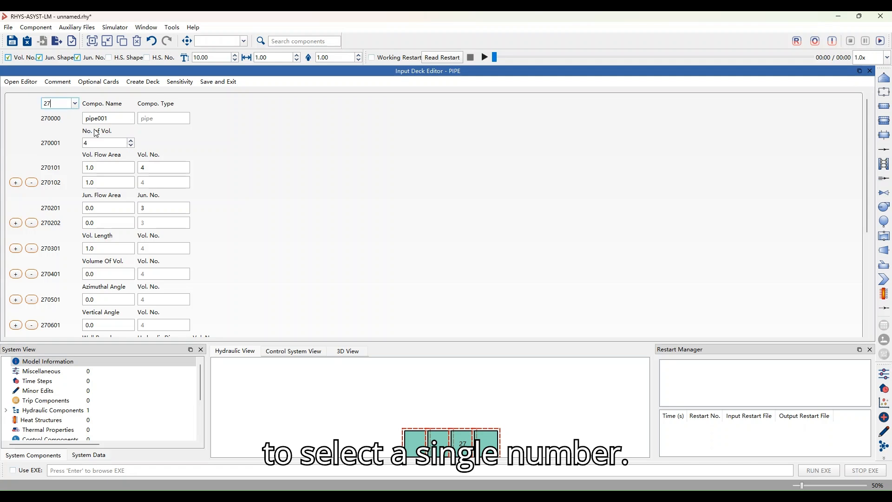
{"action": "scroll", "coordinate": [298, 208], "scroll_direction": "down", "scroll_amount": 4}
{"action": "scroll", "coordinate": [297, 208], "scroll_direction": "down", "scroll_amount": 1}
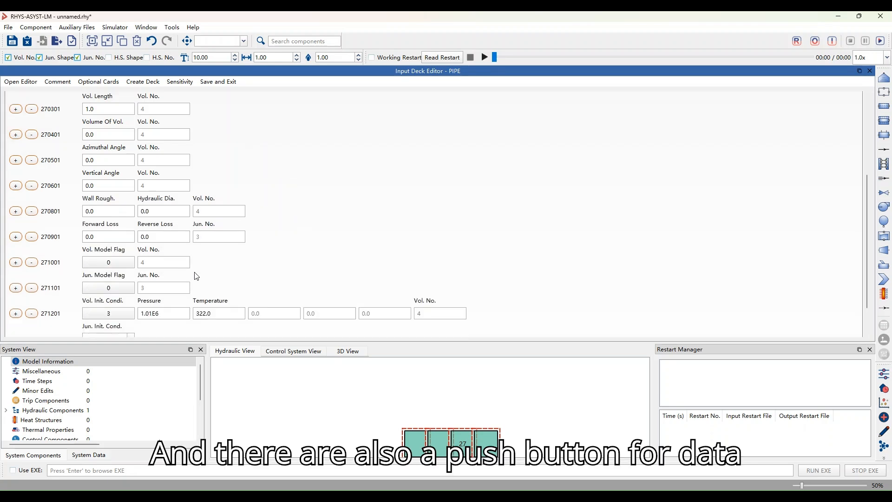
Review the junction model flags of card 271101 and shrink the input deck editor to reveal the hydraulic view
{"action": "left_click", "coordinate": [115, 289]}
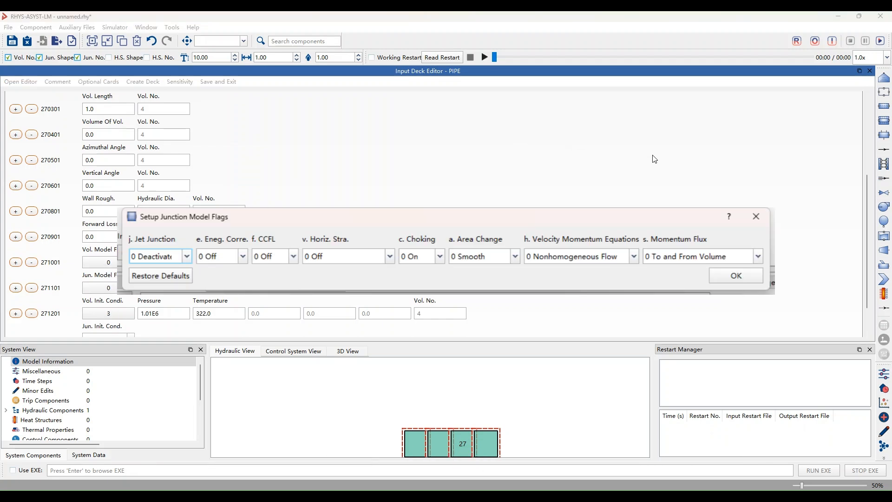
{"action": "left_click", "coordinate": [736, 275]}
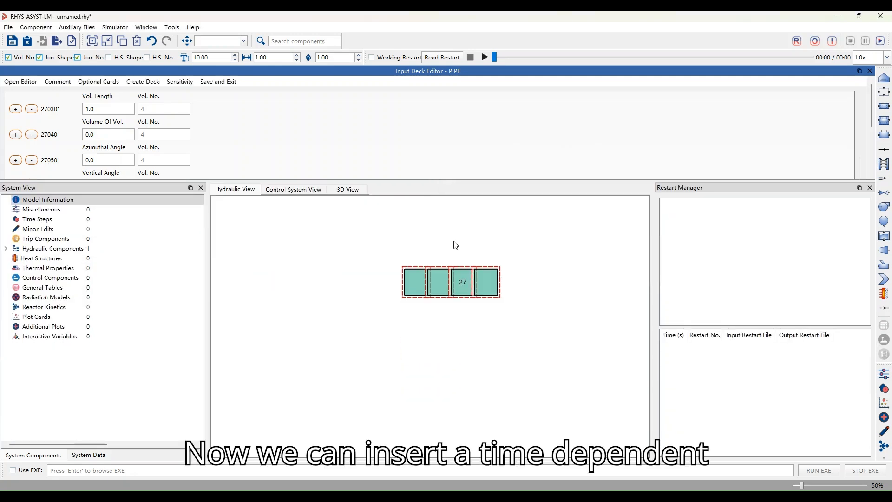
{"action": "left_click_drag", "start_coordinate": [467, 283], "coordinate": [377, 260]}
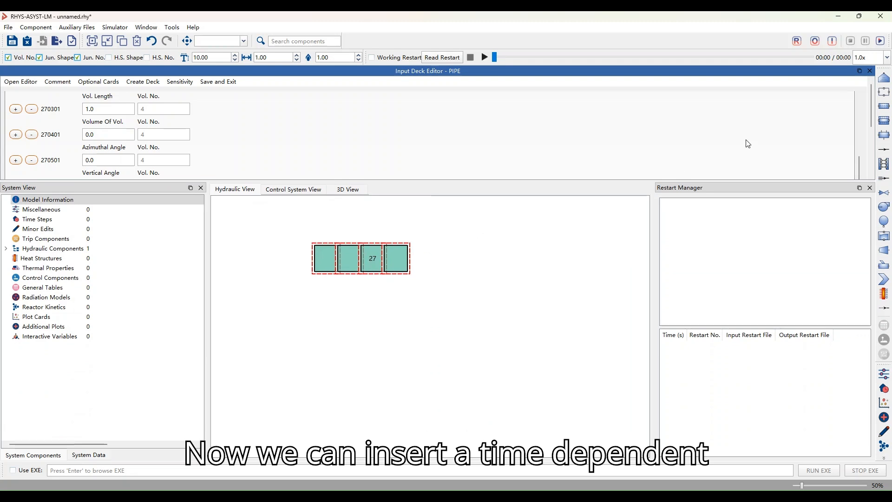
Insert a time dependent volume, place it below the pipe and open its input deck
{"action": "left_click", "coordinate": [886, 78]}
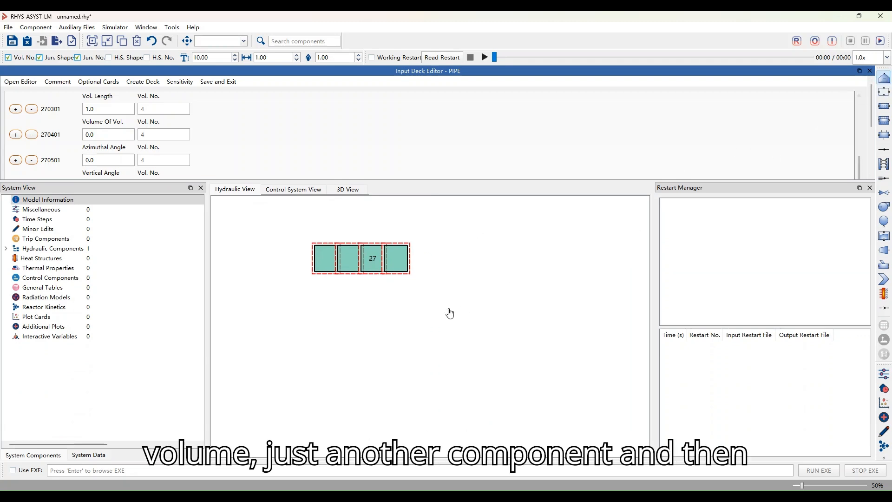
{"action": "left_click", "coordinate": [476, 299]}
{"action": "left_click_drag", "start_coordinate": [476, 300], "coordinate": [335, 370]}
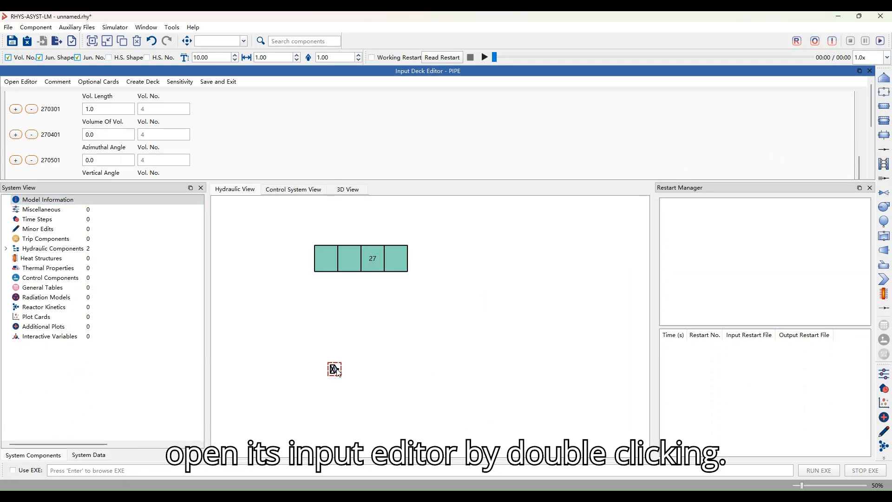
{"action": "double_click", "coordinate": [334, 370]}
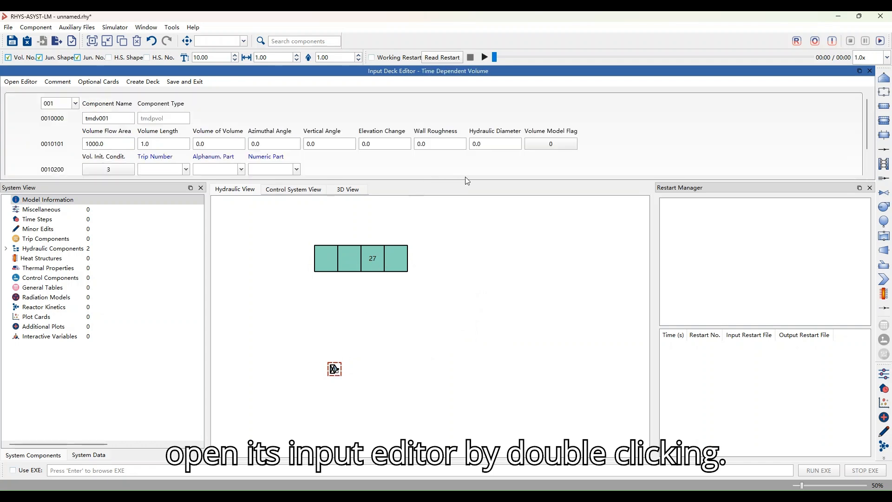
Enlarge the input deck editor and move pipe 27 fully into view above the time dependent volume
{"action": "left_click_drag", "start_coordinate": [464, 182], "coordinate": [461, 268]}
{"action": "left_click_drag", "start_coordinate": [469, 382], "coordinate": [486, 317]}
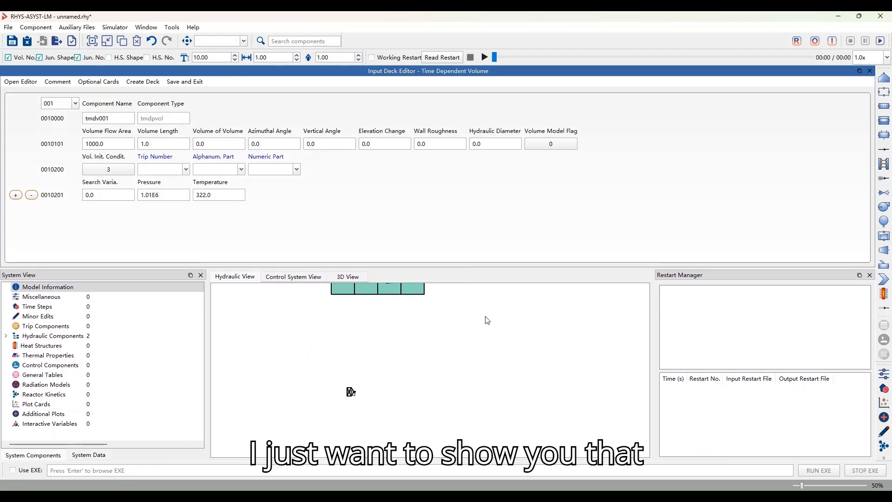
{"action": "left_click_drag", "start_coordinate": [416, 288], "coordinate": [404, 337]}
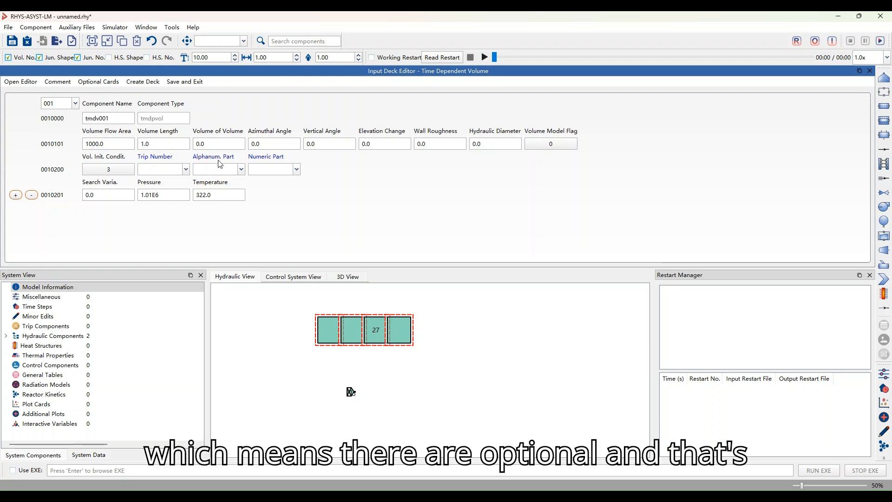
Examine the optional Trip Number, Alphanum. Part and Numeric Part fields on the time dependent volume's card 0010200
{"action": "left_click", "coordinate": [144, 169]}
{"action": "left_click", "coordinate": [202, 168]}
{"action": "left_click", "coordinate": [279, 169]}
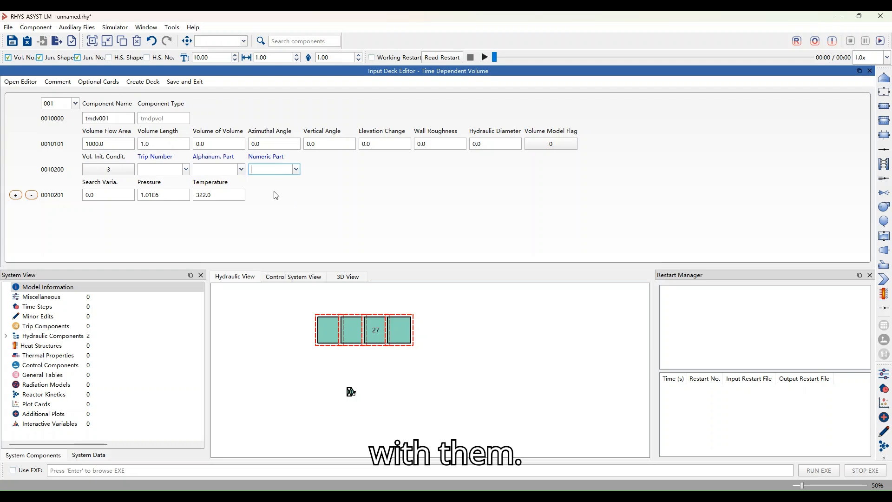
{"action": "left_click", "coordinate": [280, 225]}
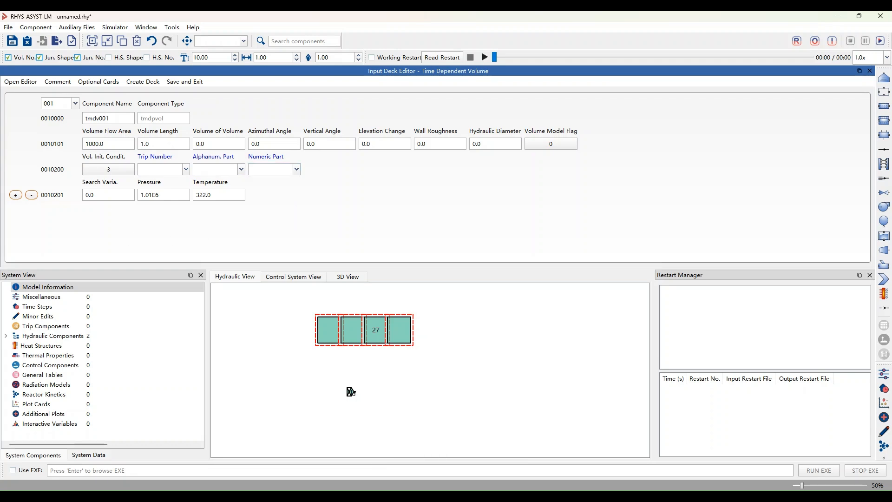
{"action": "left_click", "coordinate": [351, 392]}
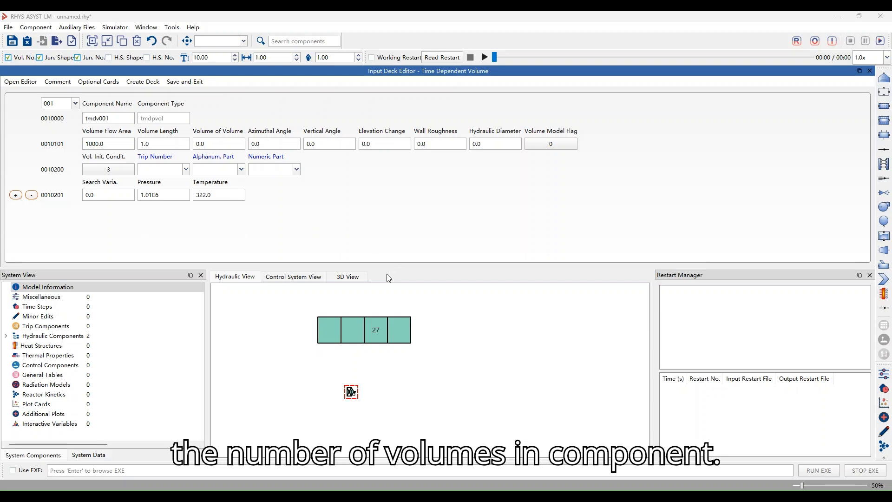
Reopen the input deck of pipe 27 and set the volume length on card 270301 to 2.0
{"action": "left_click_drag", "start_coordinate": [376, 339], "coordinate": [393, 337]}
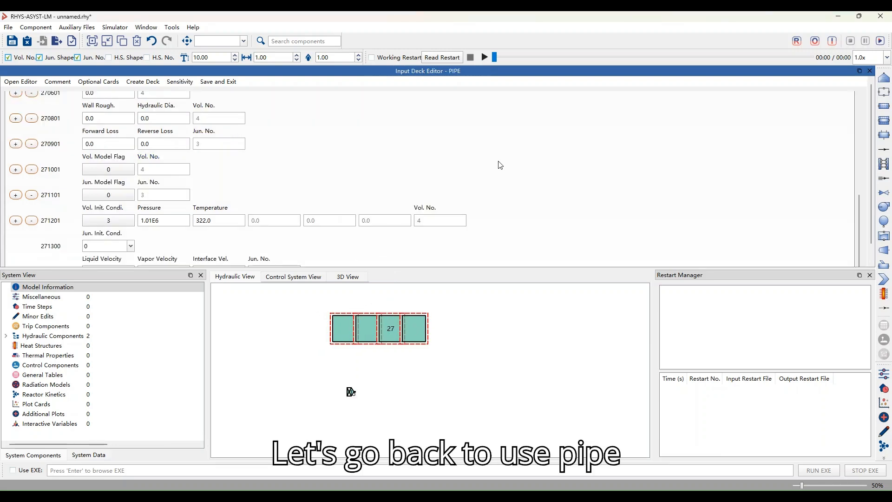
{"action": "scroll", "coordinate": [510, 177], "scroll_direction": "up", "scroll_amount": 4}
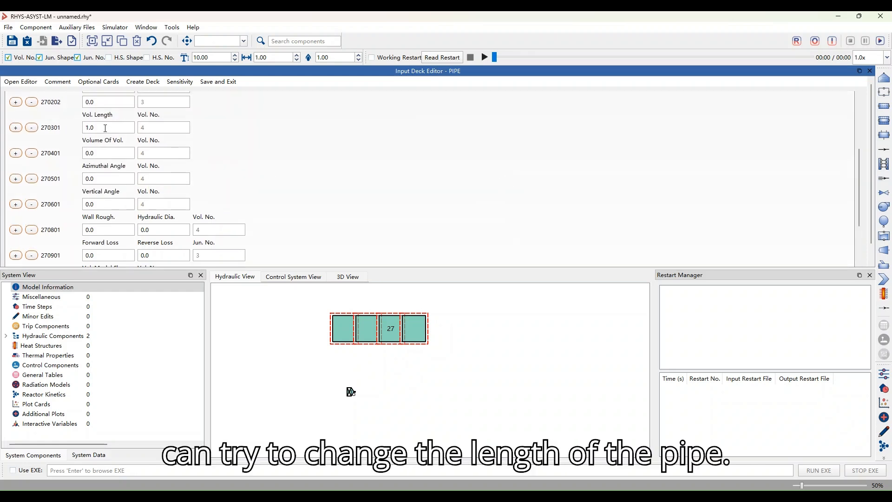
{"action": "left_click_drag", "start_coordinate": [108, 129], "coordinate": [77, 133]}
{"action": "type", "text": "2.0"}
{"action": "key", "text": "Return"}
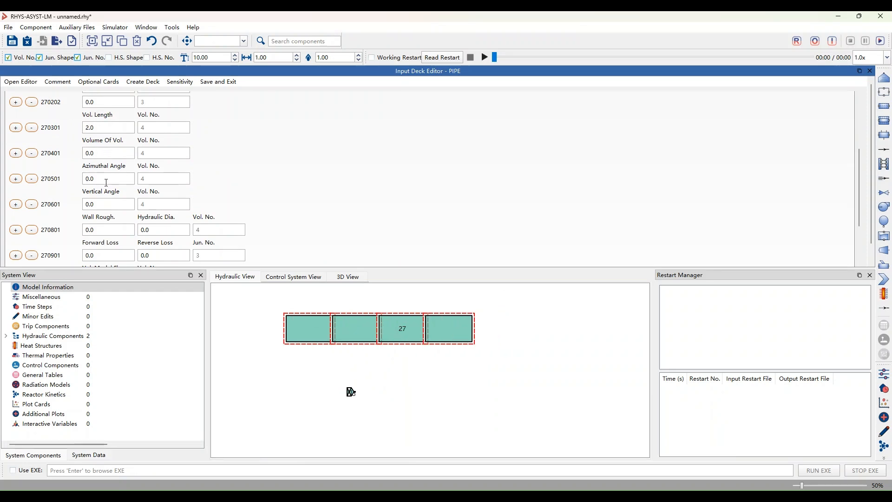
Remove and re-add junction flow area card 270202, and set the flow area on card 270201 to 0.0
{"action": "scroll", "coordinate": [250, 185], "scroll_direction": "up", "scroll_amount": 2}
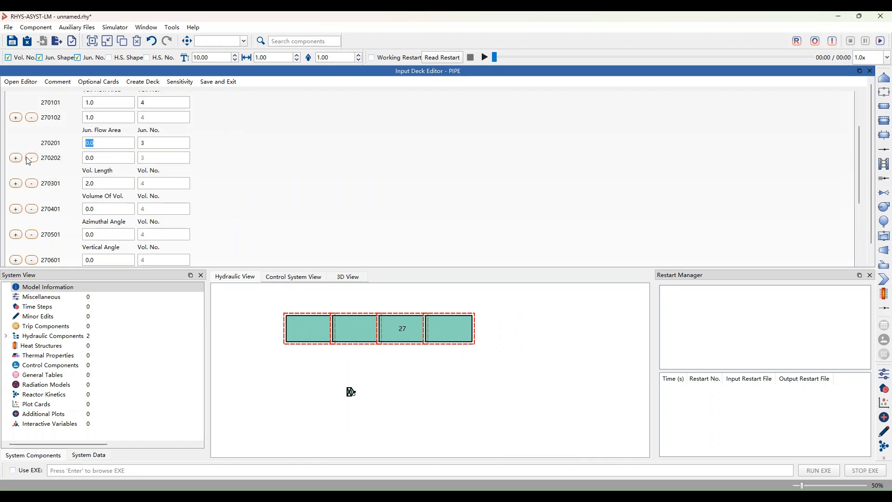
{"action": "left_click", "coordinate": [31, 158]}
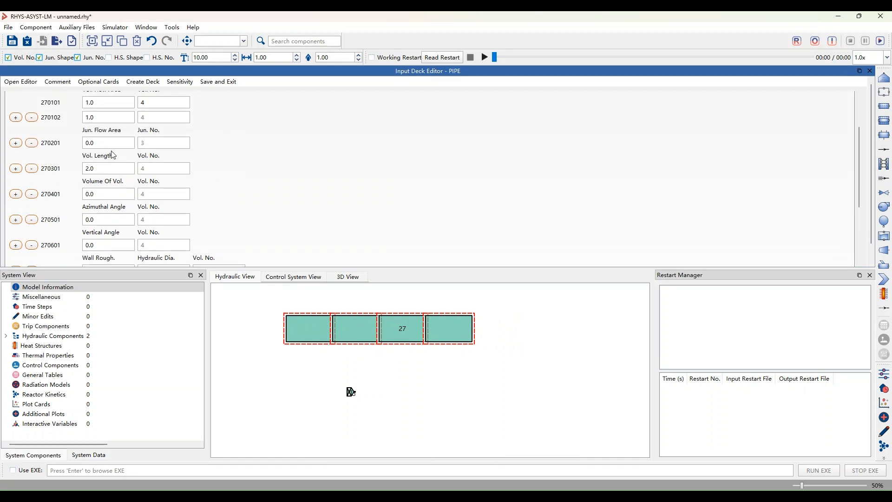
{"action": "left_click", "coordinate": [15, 143]}
{"action": "type", "text": "0."}
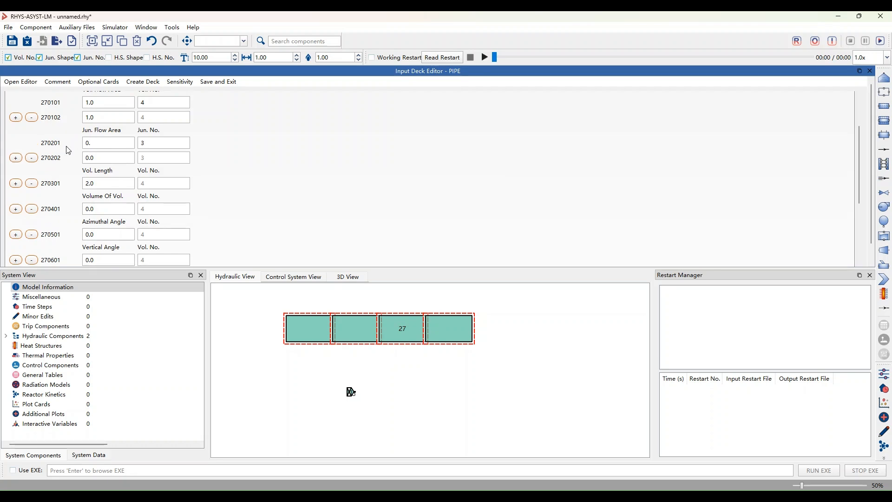
{"action": "type", "text": "0"}
Set the volume flow area on card 270101 to 0.2
{"action": "scroll", "coordinate": [160, 173], "scroll_direction": "up", "scroll_amount": 1}
{"action": "double_click", "coordinate": [106, 131]}
{"action": "type", "text": "0."}
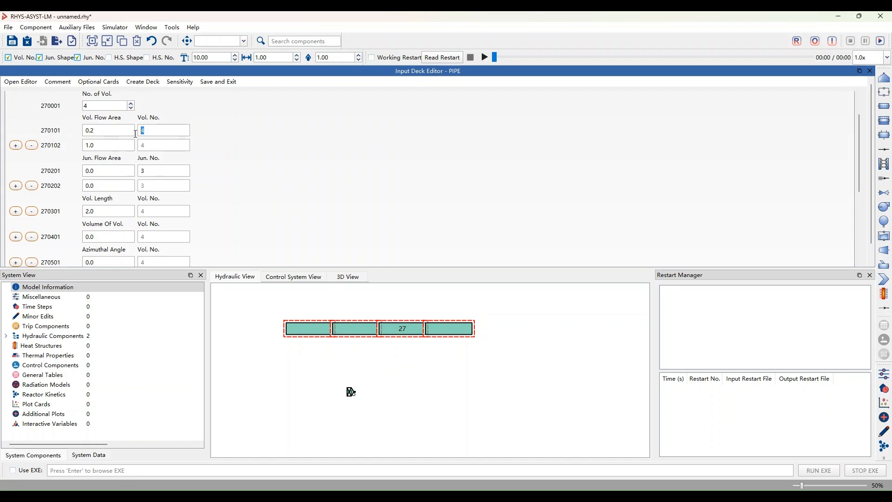
{"action": "type", "text": "3"}
{"action": "type", "text": "2"}
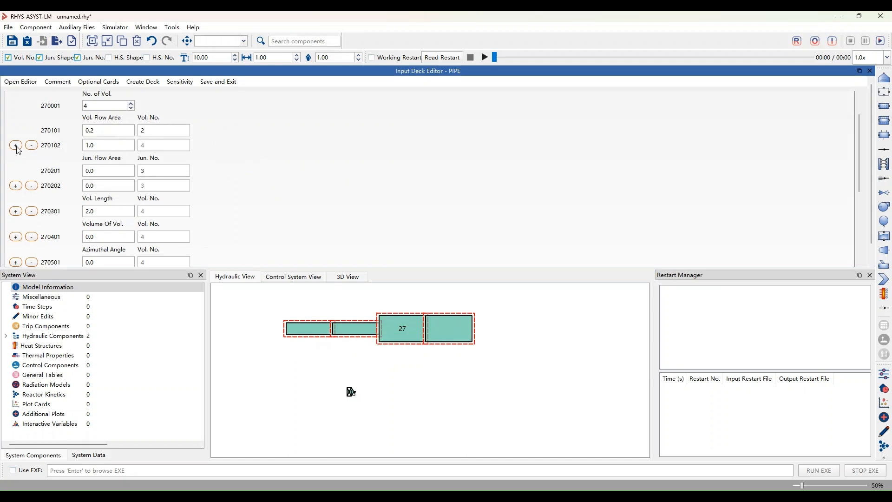
Limit the flow area on card 270101 to volumes up to number 2 and set card 270102's flow area to 0.6
{"action": "key", "text": "Tab"}
{"action": "type", "text": "0.6"}
Add vertical angle card 270602 and set card 270601 to a vertical angle of 30.0 with volume number 1
{"action": "scroll", "coordinate": [307, 185], "scroll_direction": "down", "scroll_amount": 3}
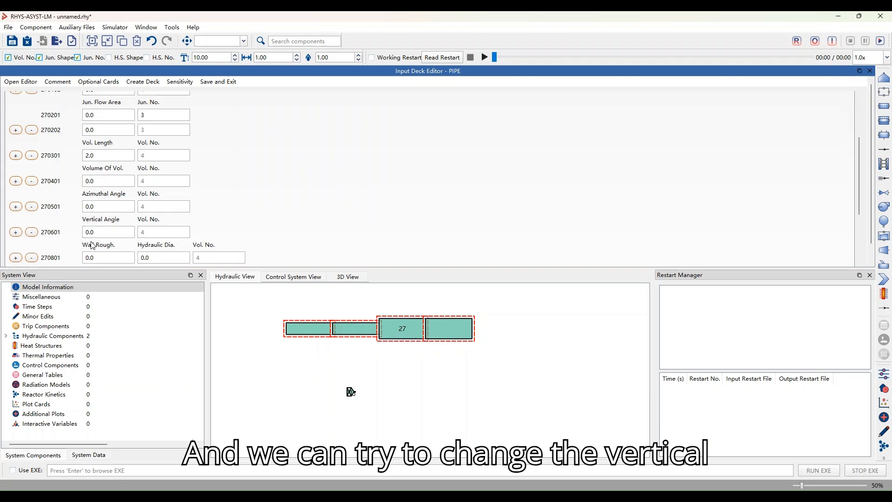
{"action": "left_click", "coordinate": [98, 231]}
{"action": "left_click", "coordinate": [16, 232]}
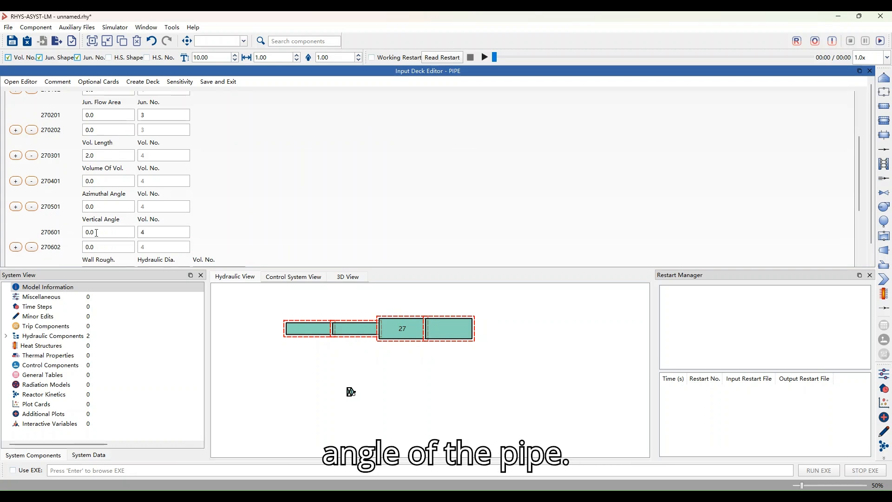
{"action": "left_click", "coordinate": [153, 231]}
{"action": "left_click", "coordinate": [86, 231]}
{"action": "type", "text": "3"}
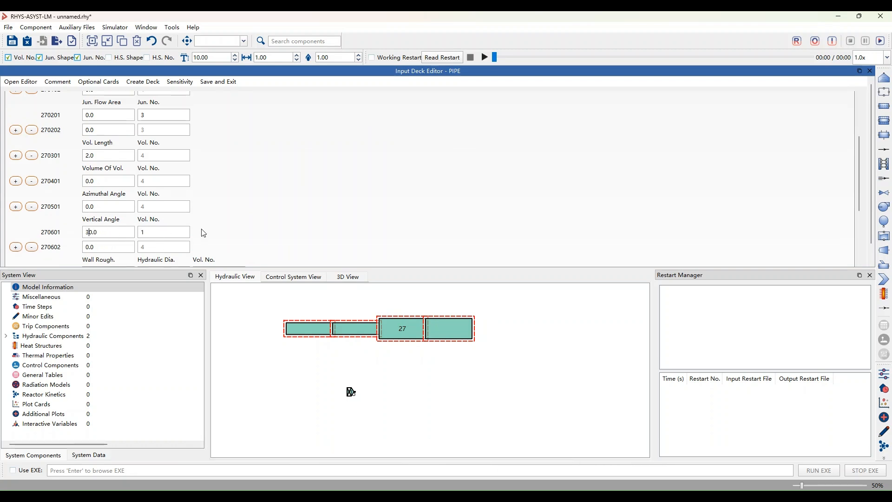
Reposition pipe 27 and the small component below it in the hydraulic view
{"action": "left_click_drag", "start_coordinate": [405, 319], "coordinate": [397, 321]}
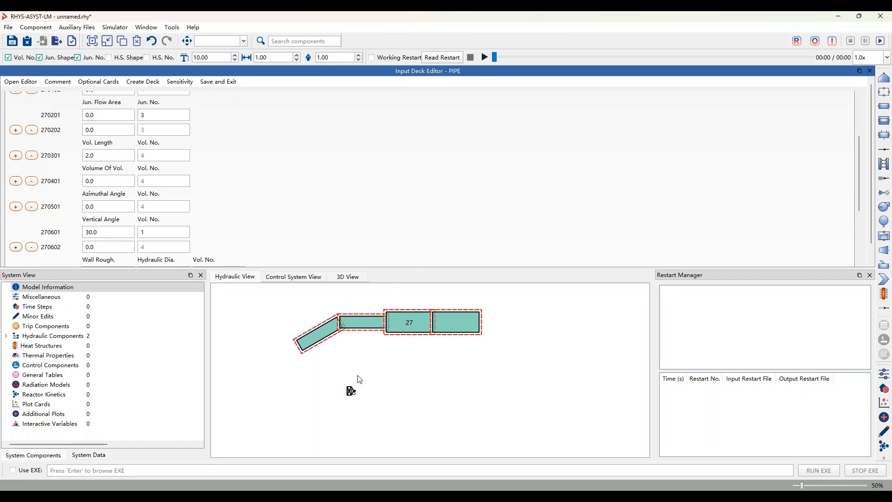
{"action": "left_click_drag", "start_coordinate": [349, 392], "coordinate": [360, 393]}
{"action": "left_click", "coordinate": [413, 329]}
{"action": "left_click_drag", "start_coordinate": [415, 331], "coordinate": [402, 339]}
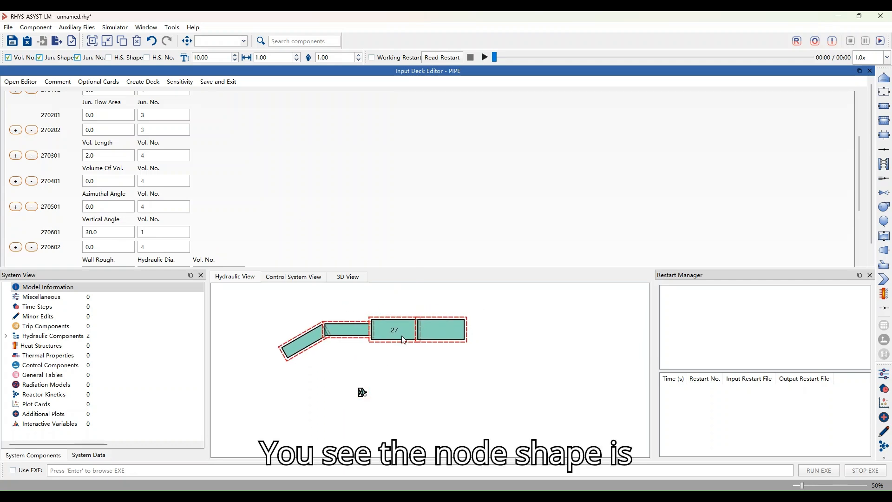